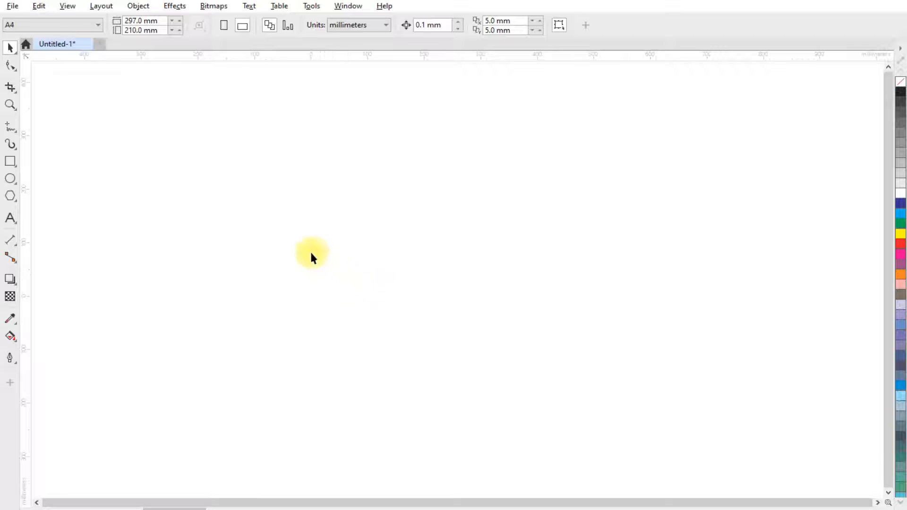
pyautogui.rightClick(319, 198)
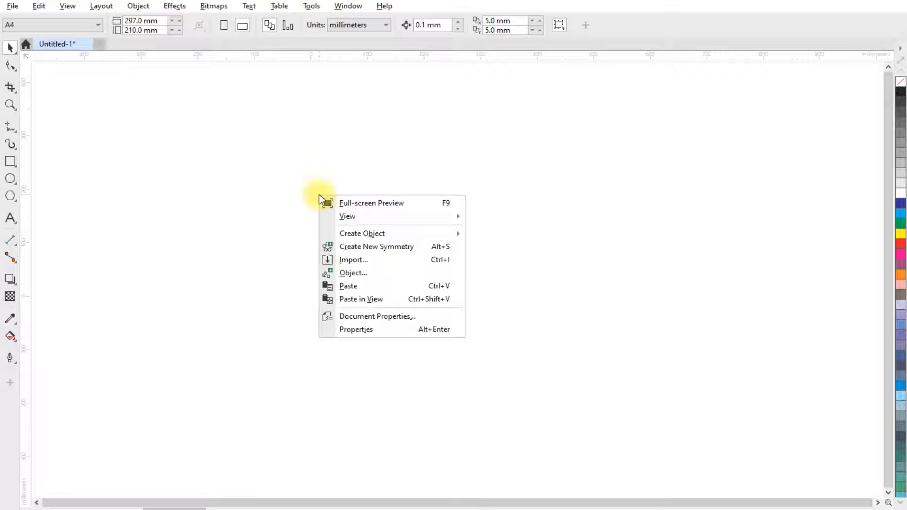
pyautogui.click(377, 261)
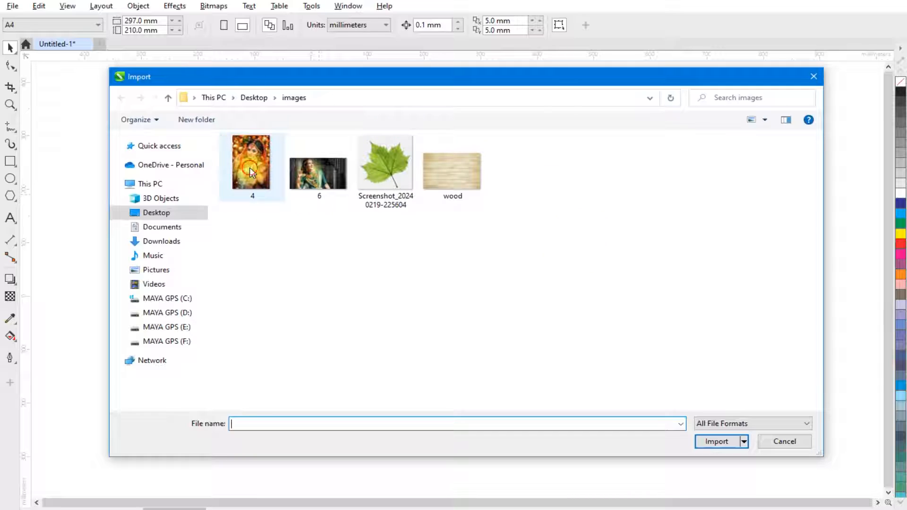
pyautogui.click(251, 170)
pyautogui.keyDown('ctrl'); pyautogui.click(382, 176); pyautogui.keyUp('ctrl')
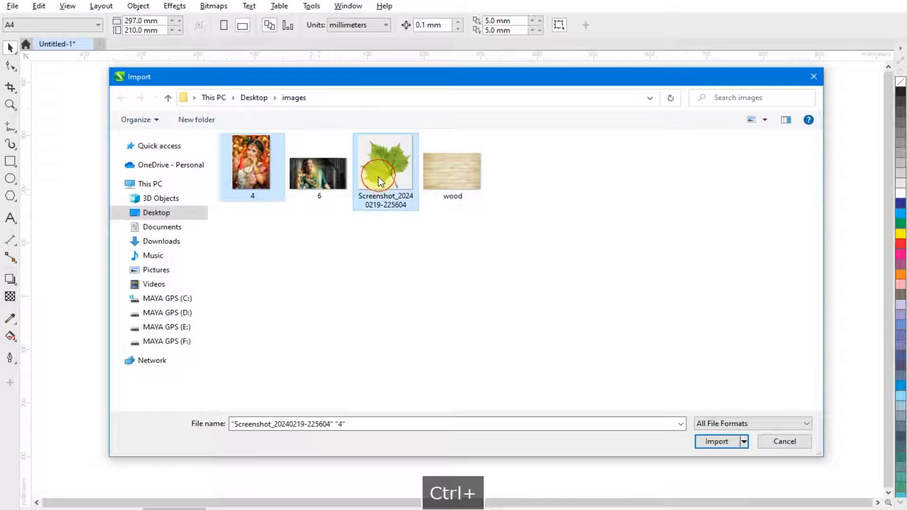
pyautogui.keyDown('ctrl'); pyautogui.click(458, 184); pyautogui.keyUp('ctrl')
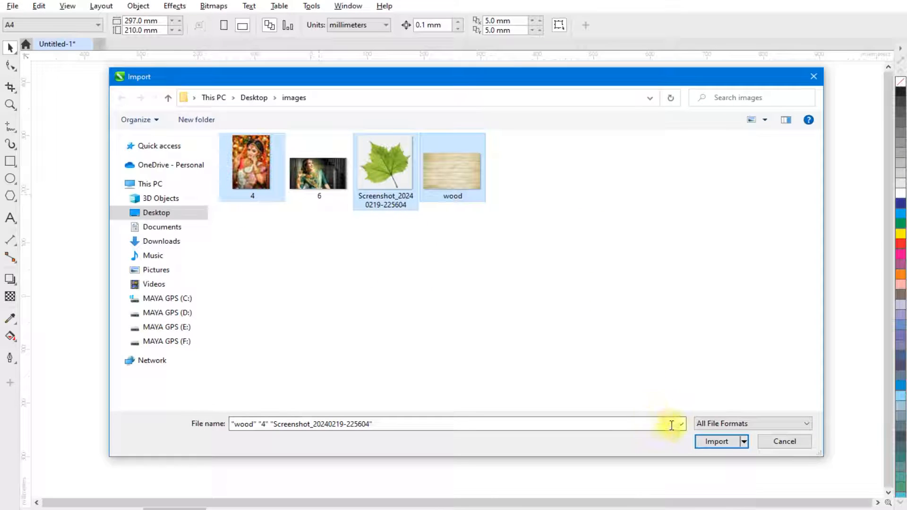
pyautogui.click(715, 441)
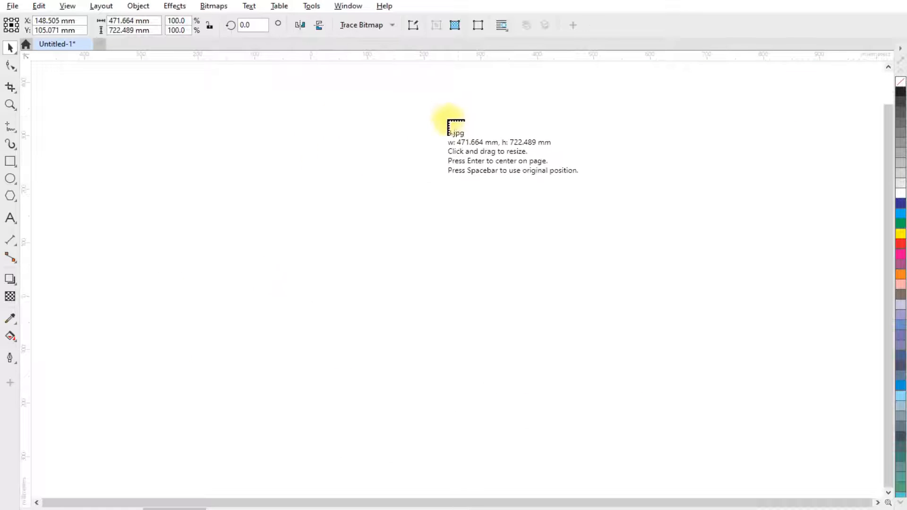
# Step: Place the three imported images on the canvas and enlarge the wood picture to about 1,022 × 683 mm
pyautogui.moveTo(449, 120); pyautogui.dragTo(667, 339)
pyautogui.moveTo(406, 107); pyautogui.dragTo(733, 406)
pyautogui.scroll(-1, 501, 225)
pyautogui.moveTo(539, 179); pyautogui.dragTo(156, 183)
pyautogui.moveTo(282, 288); pyautogui.dragTo(485, 416)
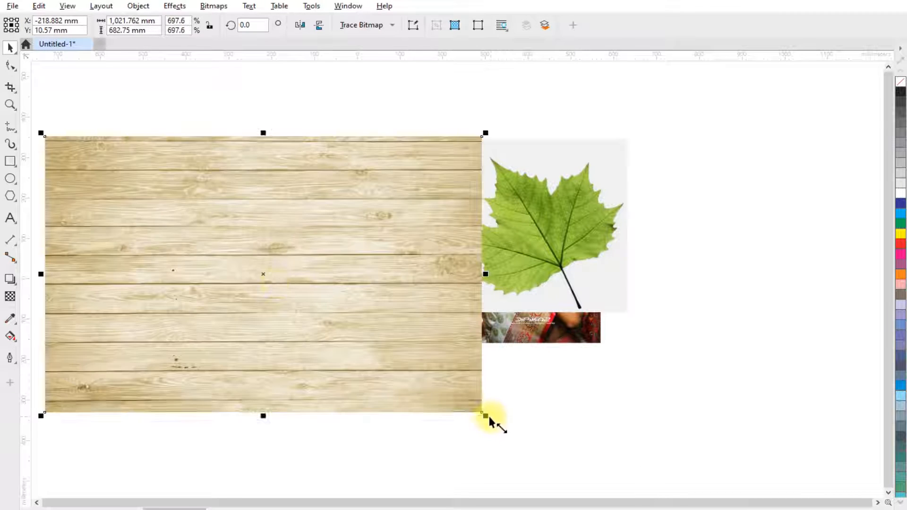
# Step: Move the leaf picture onto the wood background, bring it to the front and shift it toward the wood's left half
pyautogui.moveTo(267, 244); pyautogui.dragTo(260, 246)
pyautogui.moveTo(547, 238); pyautogui.dragTo(292, 248)
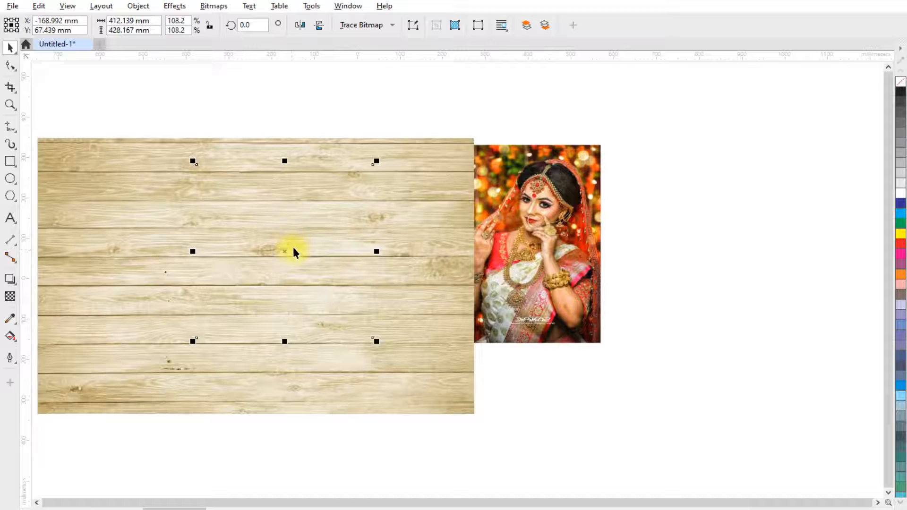
pyautogui.hotkey('shift', 'pageup')
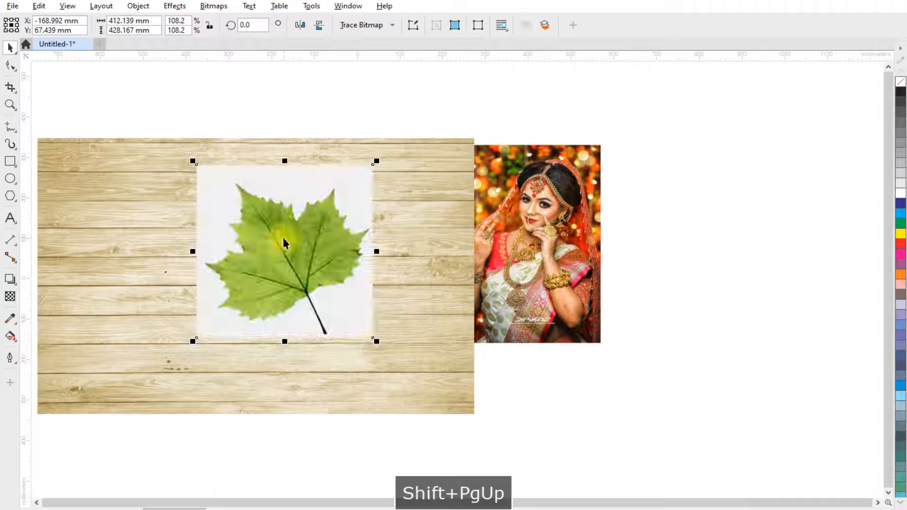
pyautogui.scroll(-1, 425, 233)
pyautogui.scroll(1, 237, 240)
pyautogui.moveTo(375, 203); pyautogui.dragTo(259, 247)
pyautogui.scroll(1, 272, 244)
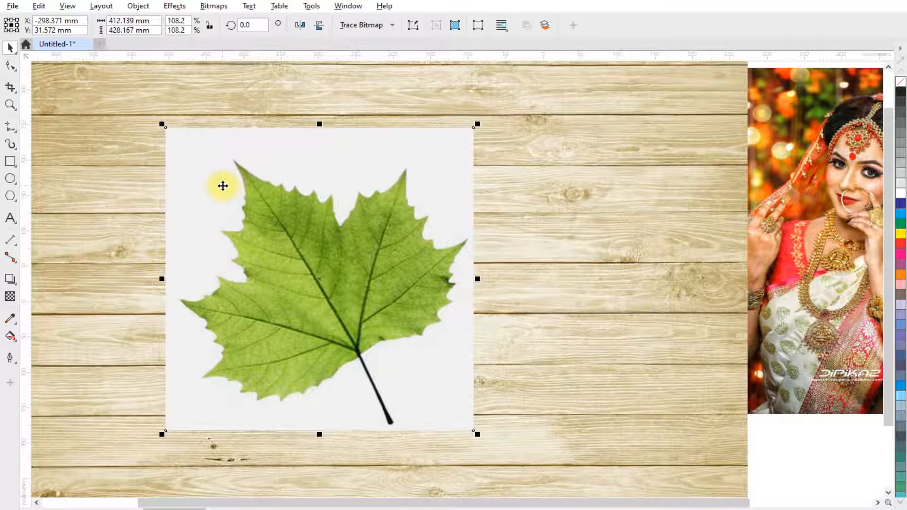
pyautogui.scroll(-1, 379, 172)
pyautogui.scroll(1, 313, 234)
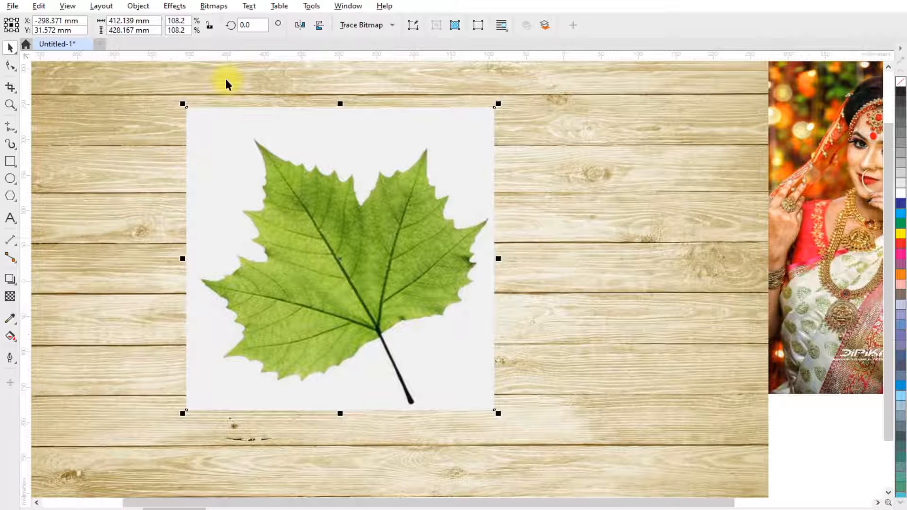
# Step: Outline-trace the leaf picture as Clipart with detail 87, smoothing 25 and automatic background color removal, keeping the original
pyautogui.click(217, 6)
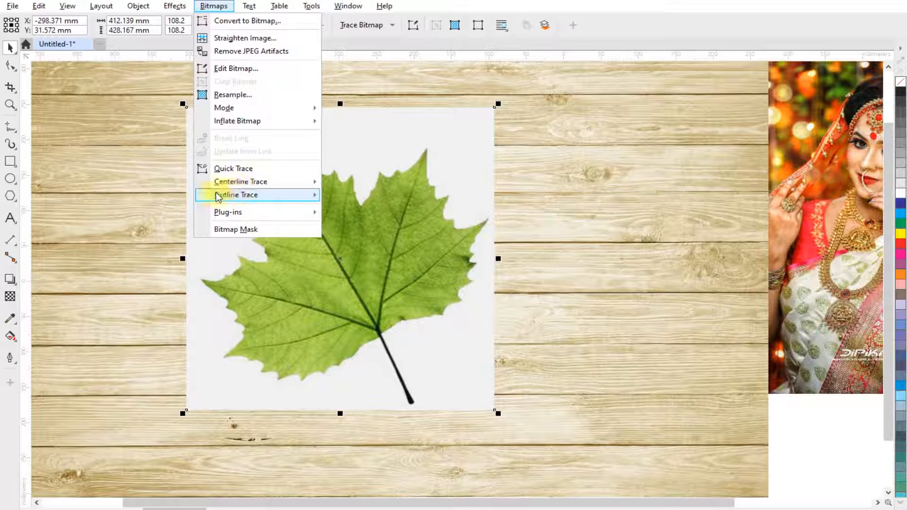
pyautogui.moveTo(266, 198)
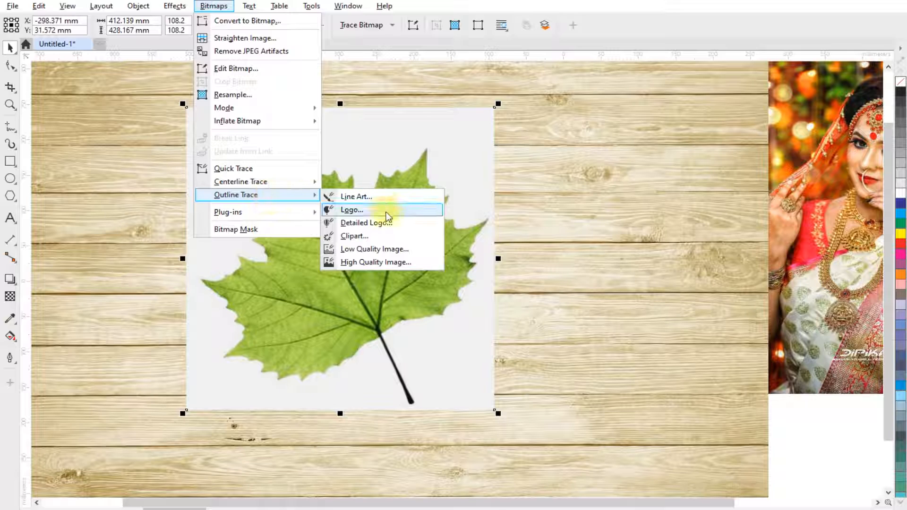
pyautogui.click(390, 240)
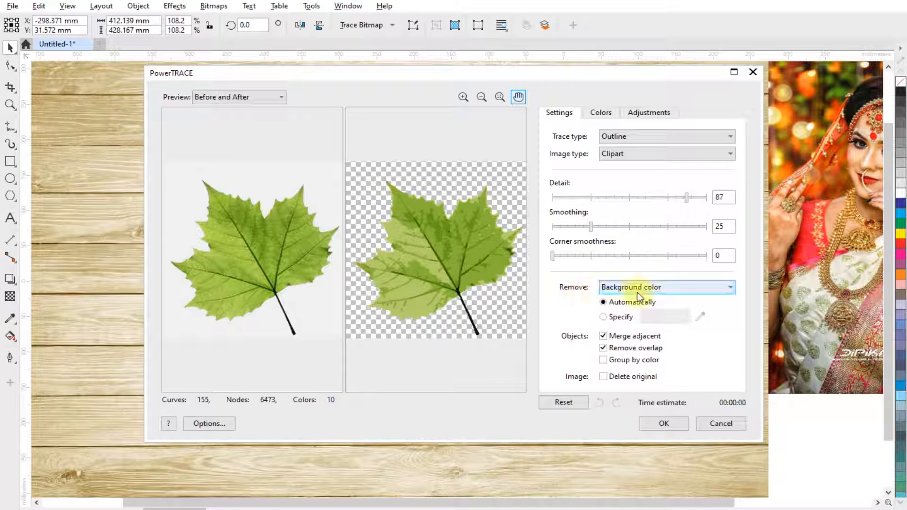
pyautogui.click(664, 423)
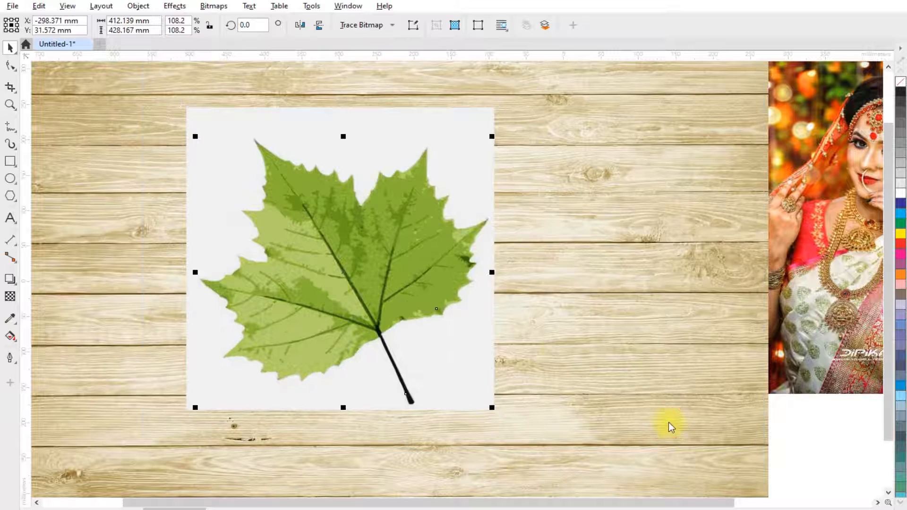
# Step: Separate the traced leaf from the original leaf picture, moving the original over the wood's right edge
pyautogui.scroll(-1, 448, 220)
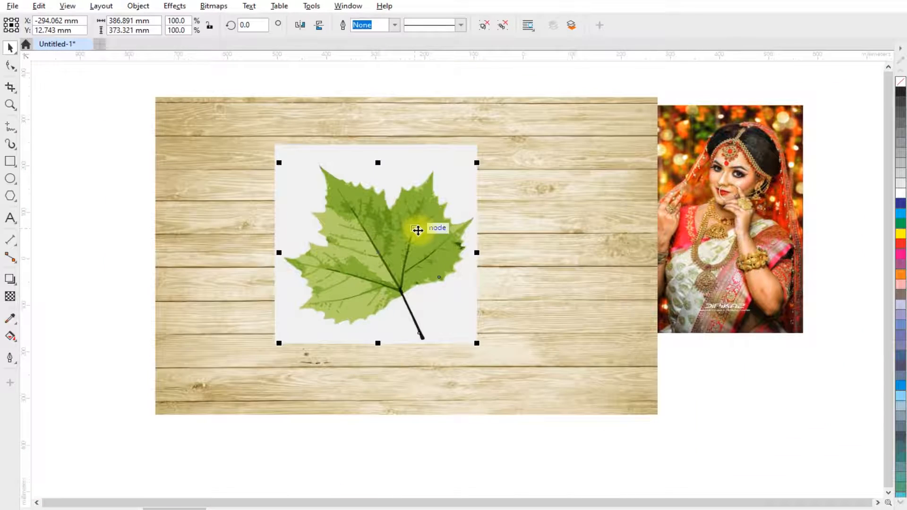
pyautogui.moveTo(415, 228)
pyautogui.mouseDown()
pyautogui.moveTo(310, 252)
pyautogui.moveTo(311, 222)
pyautogui.mouseUp()
pyautogui.moveTo(298, 168); pyautogui.dragTo(555, 175)
pyautogui.moveTo(318, 247)
pyautogui.mouseDown()
pyautogui.moveTo(374, 243)
pyautogui.moveTo(466, 272)
pyautogui.mouseUp()
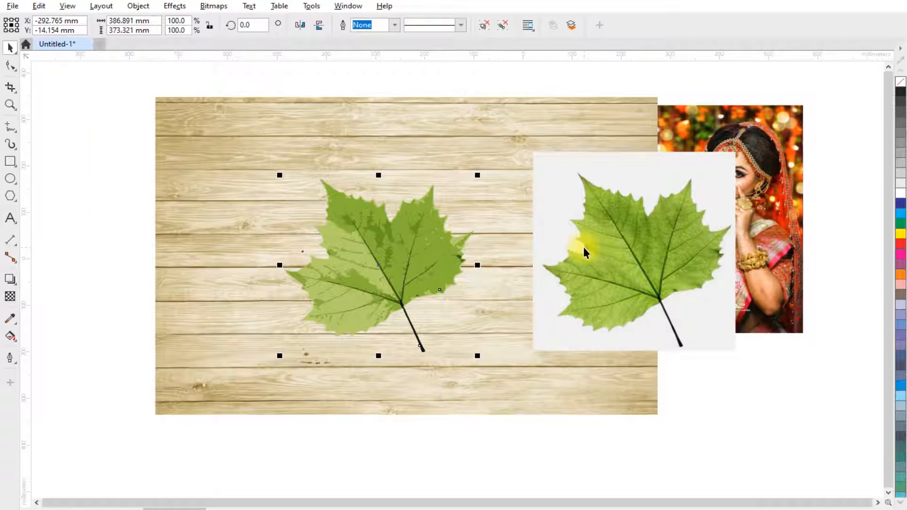
# Step: Compare the traced leaf with the original, and move the trace to the empty area left of the wood background
pyautogui.scroll(1, 582, 247)
pyautogui.scroll(2, 316, 259)
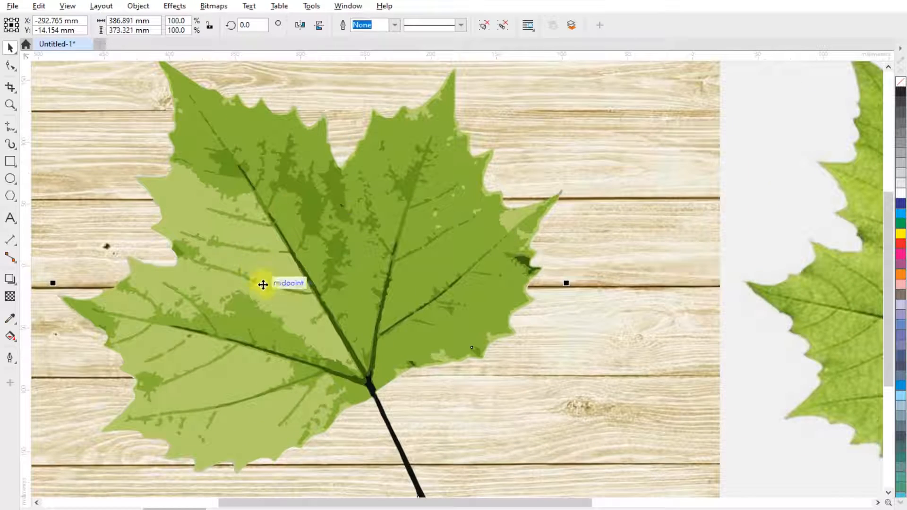
pyautogui.scroll(-3, 429, 247)
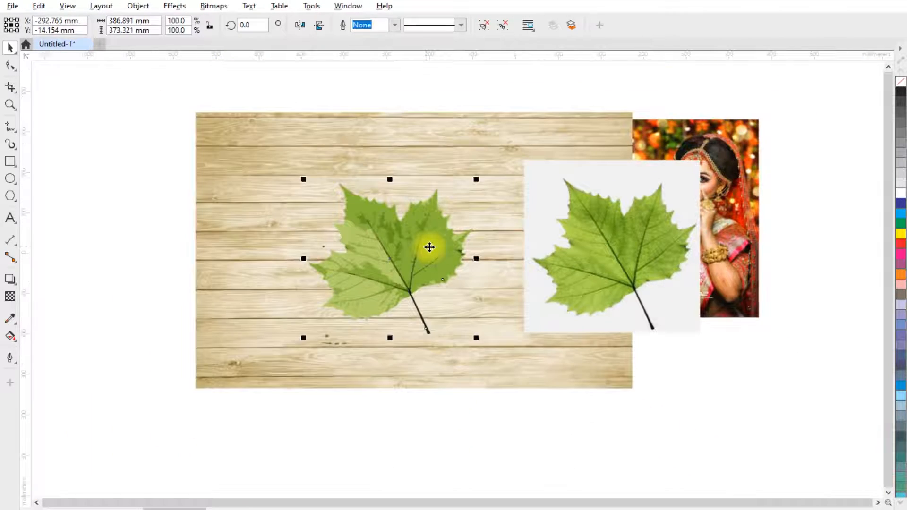
pyautogui.scroll(-2, 614, 231)
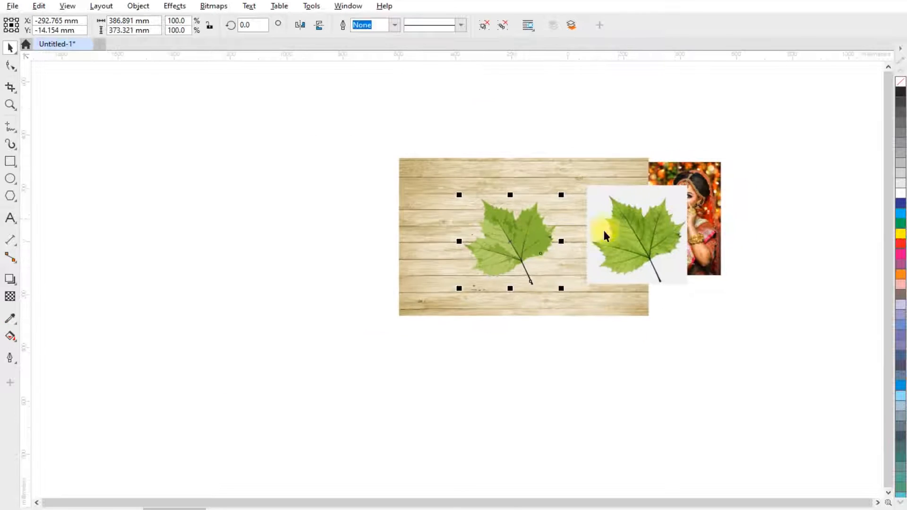
pyautogui.moveTo(511, 241)
pyautogui.mouseDown()
pyautogui.moveTo(263, 242)
pyautogui.moveTo(272, 243)
pyautogui.mouseUp()
pyautogui.scroll(2, 227, 247)
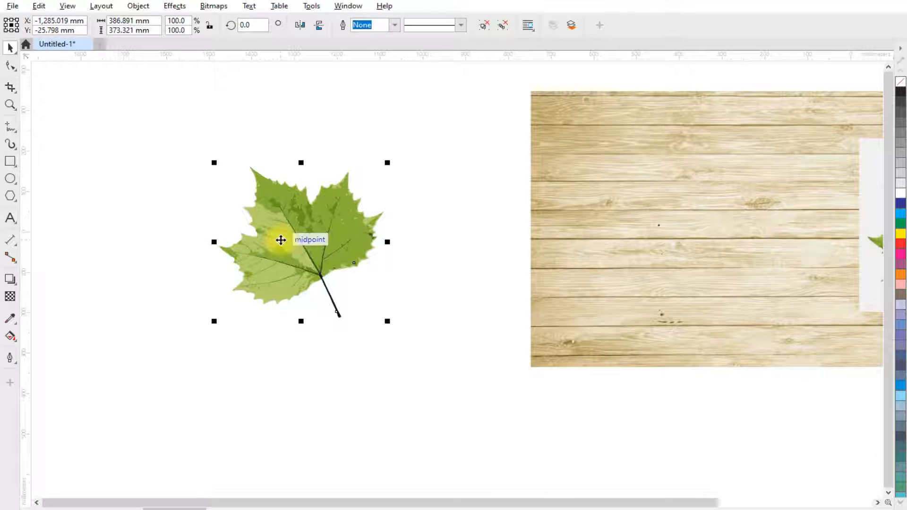
# Step: Ungroup the traced leaf and create a single boundary outline around all of its pieces
pyautogui.hotkey('ctrl', 'u')
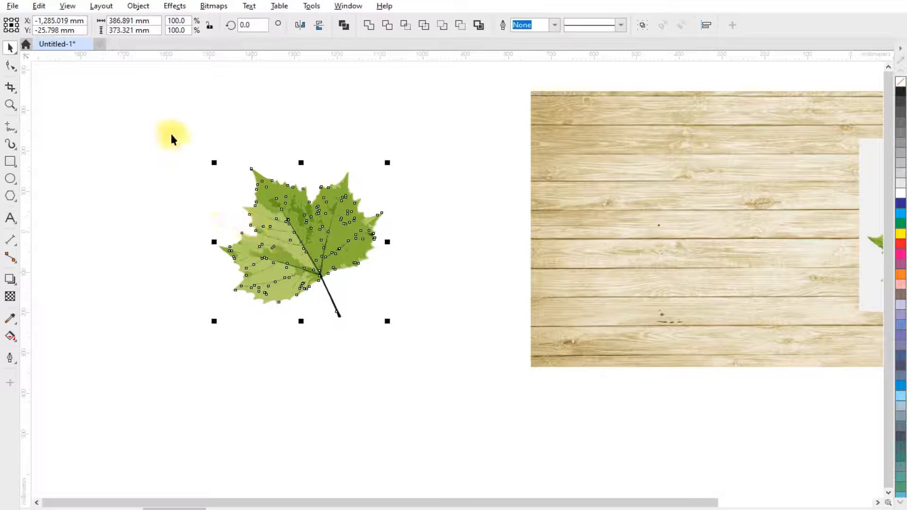
pyautogui.moveTo(171, 134); pyautogui.dragTo(427, 331)
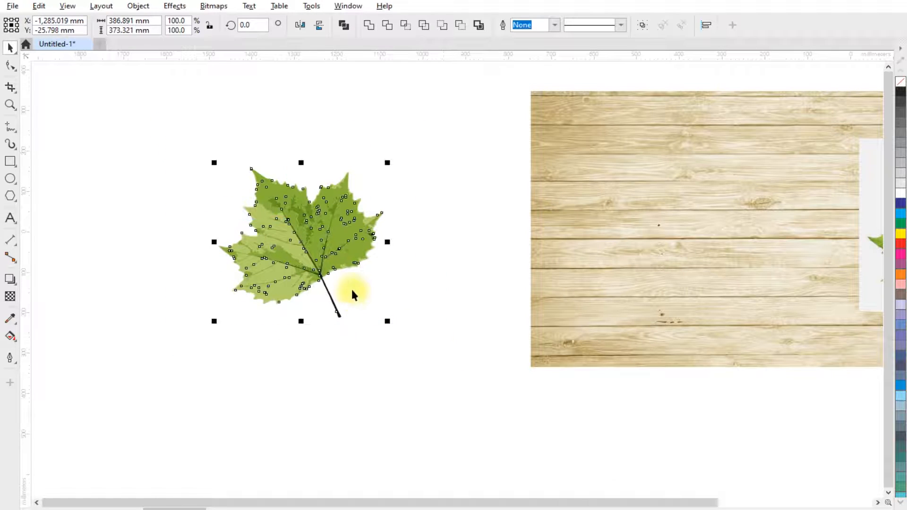
pyautogui.click(479, 25)
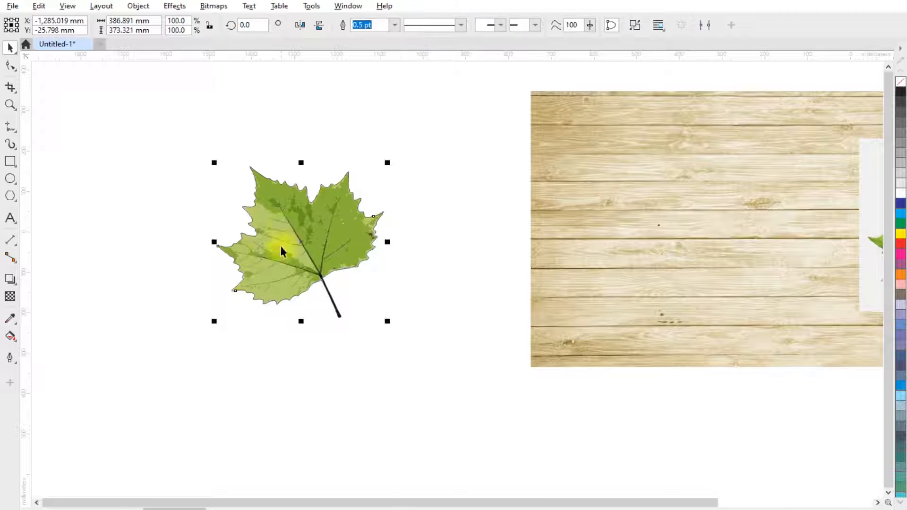
# Step: Move the leaf boundary outline clear of the traced pieces and delete those pieces
pyautogui.scroll(-2, 282, 226)
pyautogui.moveTo(333, 185); pyautogui.dragTo(406, 295)
pyautogui.moveTo(192, 137); pyautogui.dragTo(393, 320)
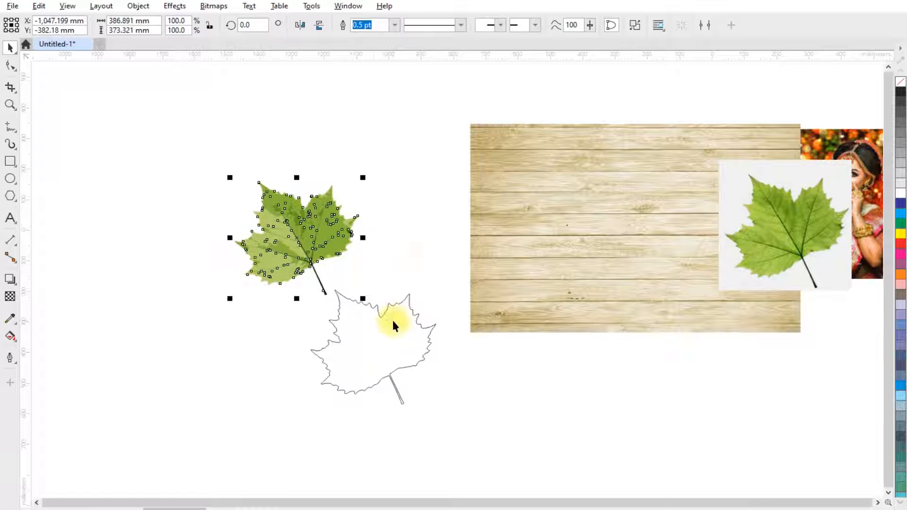
pyautogui.press('Delete')
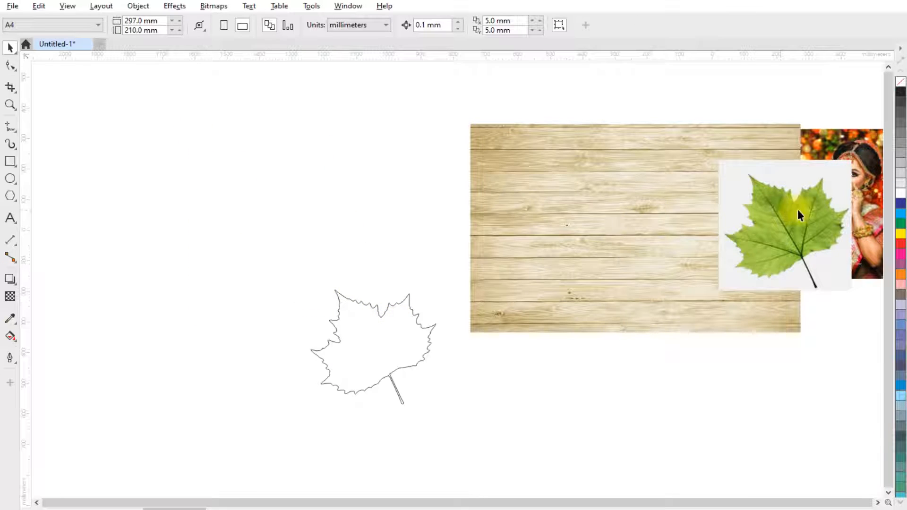
# Step: Position the original leaf picture and the boundary outline left of the wood, and PowerClip the picture inside the outline
pyautogui.moveTo(799, 209); pyautogui.dragTo(425, 205)
pyautogui.moveTo(366, 321); pyautogui.dragTo(201, 203)
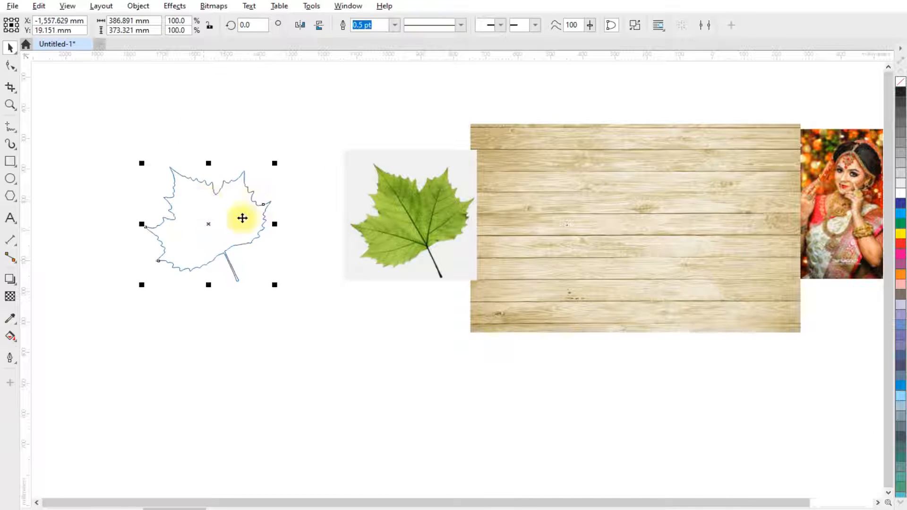
pyautogui.moveTo(391, 209); pyautogui.dragTo(222, 214)
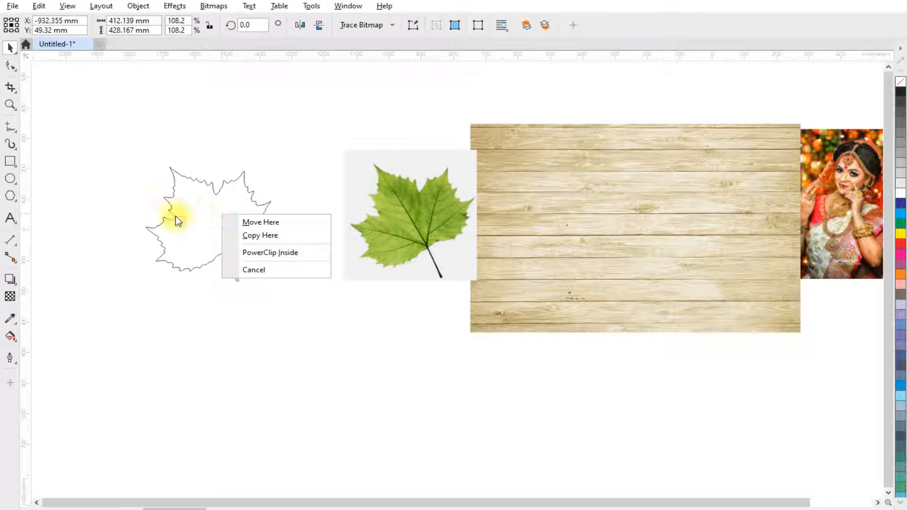
pyautogui.click(282, 253)
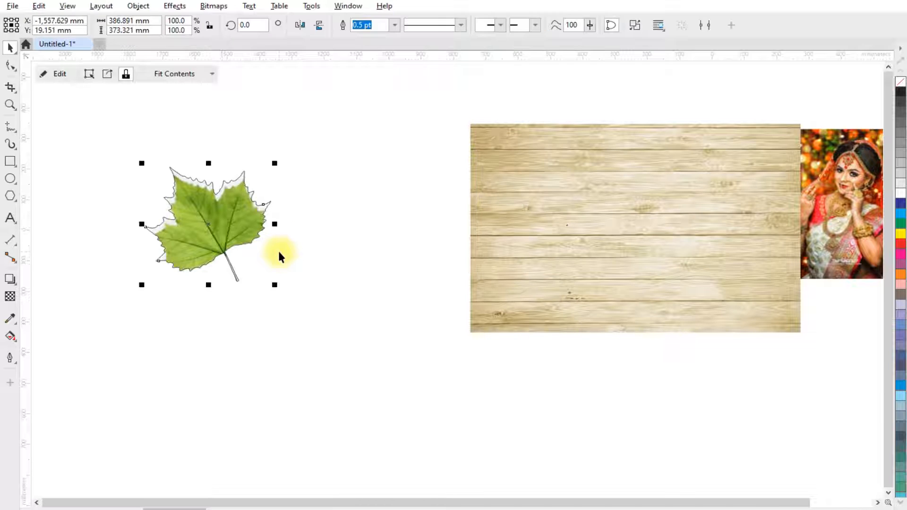
# Step: Edit the PowerClip contents, align the leaf picture exactly with the outline and finish editing
pyautogui.scroll(3, 161, 208)
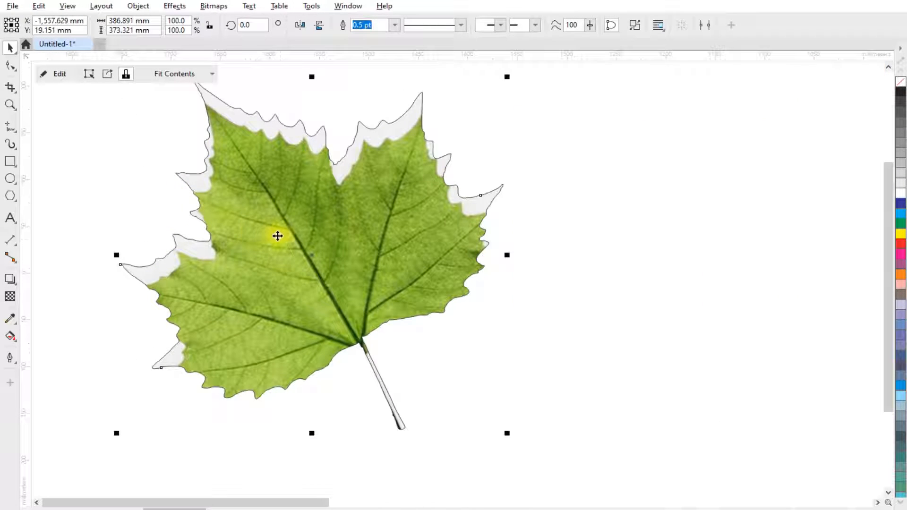
pyautogui.scroll(-2, 406, 360)
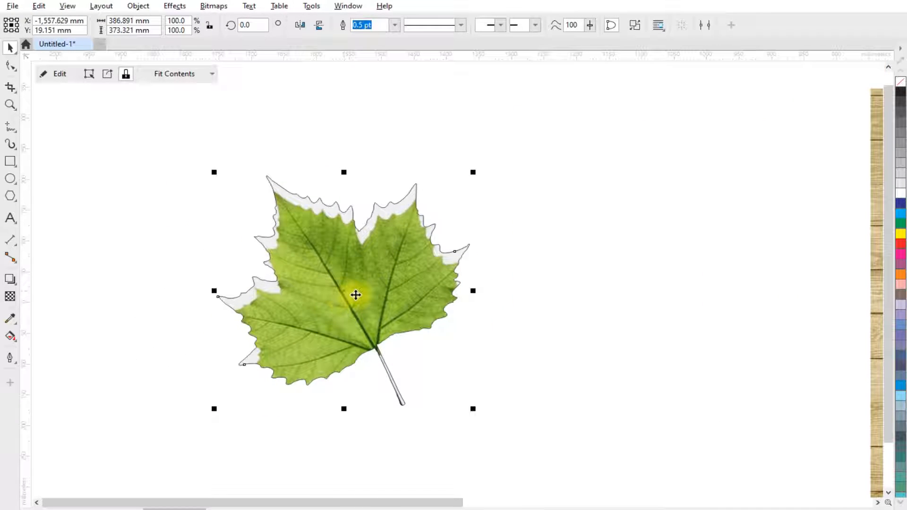
pyautogui.keyDown('ctrl'); pyautogui.click(346, 274); pyautogui.keyUp('ctrl')
pyautogui.scroll(2, 345, 284)
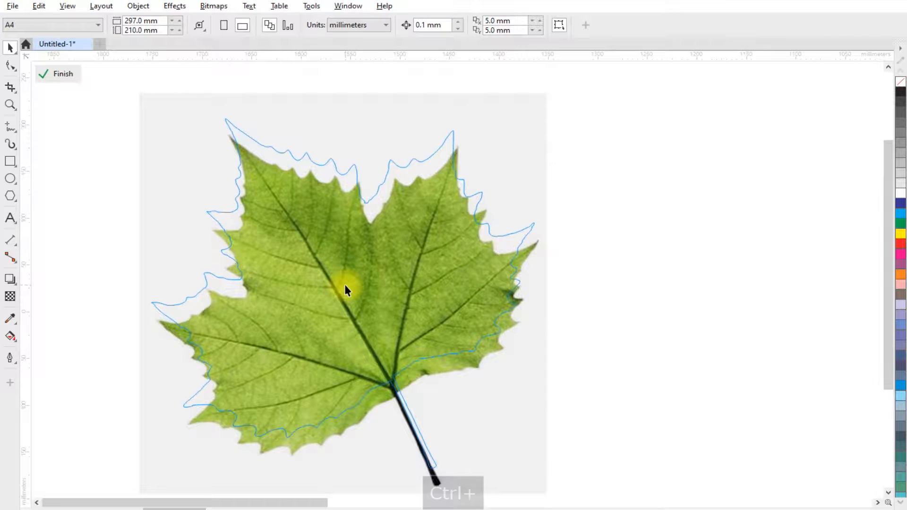
pyautogui.click(352, 293)
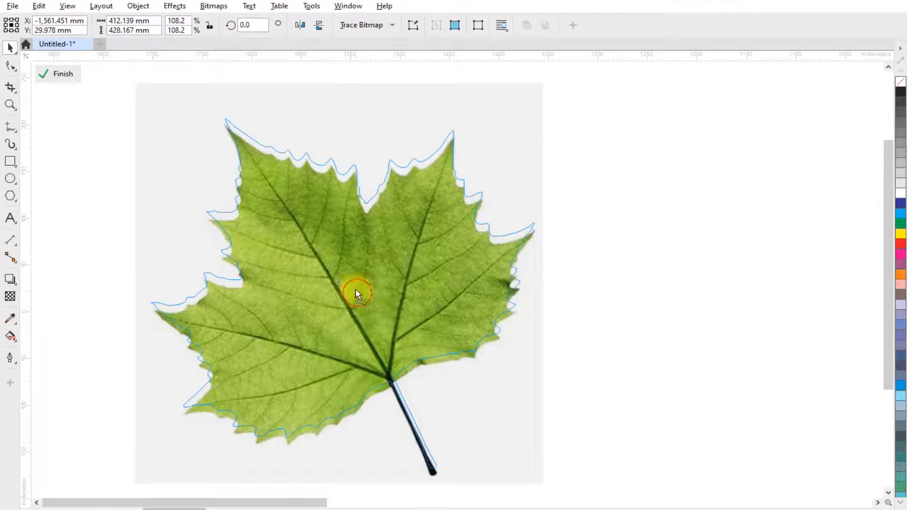
pyautogui.moveTo(356, 293); pyautogui.dragTo(354, 287)
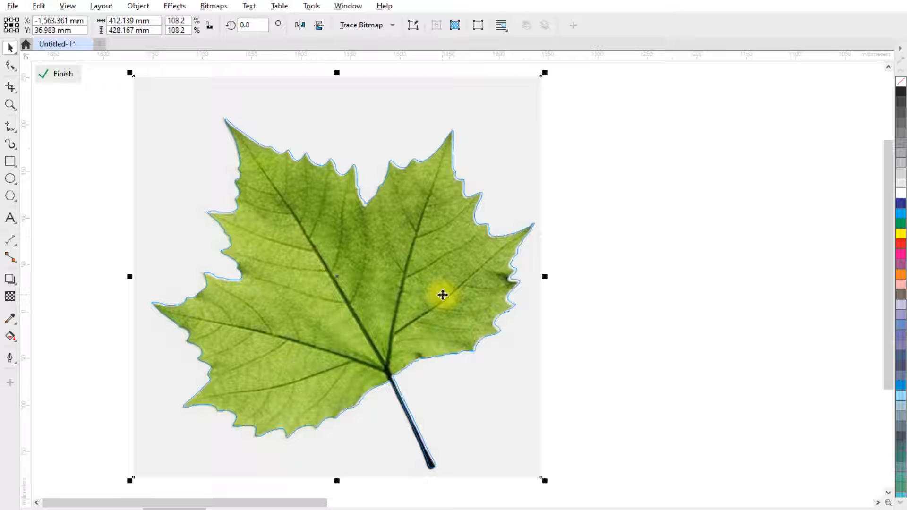
pyautogui.press('Right')
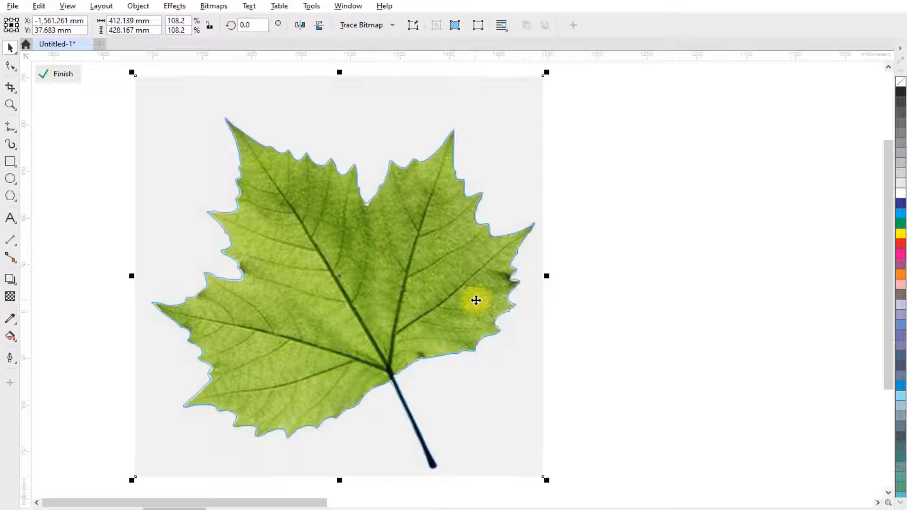
pyautogui.keyDown('ctrl'); pyautogui.click(663, 222); pyautogui.keyUp('ctrl')
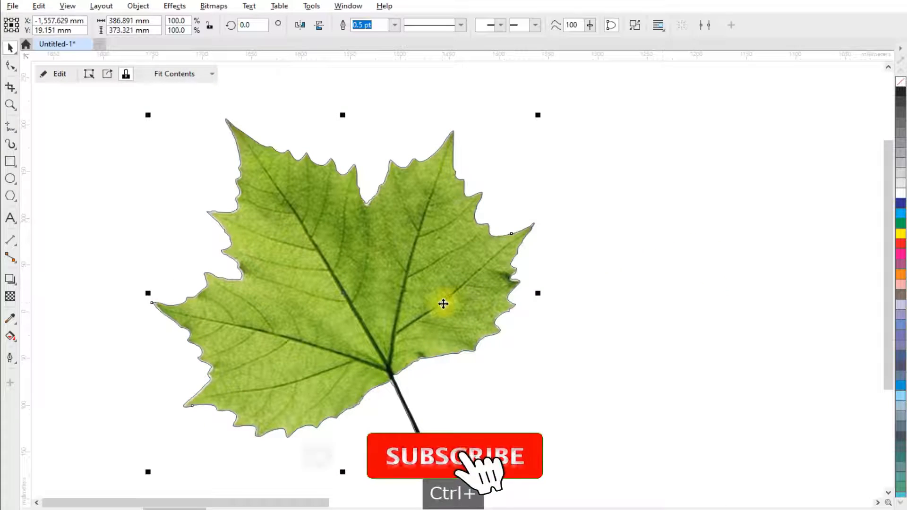
# Step: Check the cut-out leaf's edges and remove its outline
pyautogui.scroll(-4, 406, 246)
pyautogui.scroll(2, 364, 296)
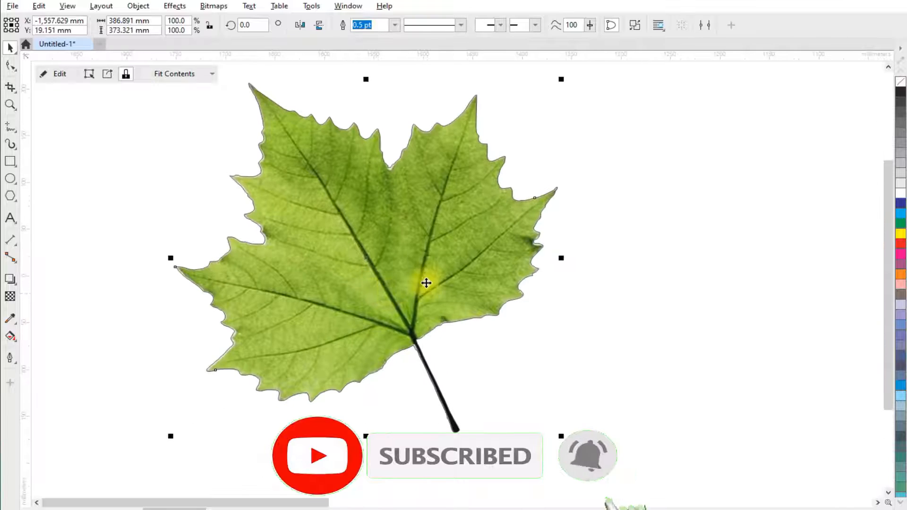
pyautogui.scroll(2, 254, 206)
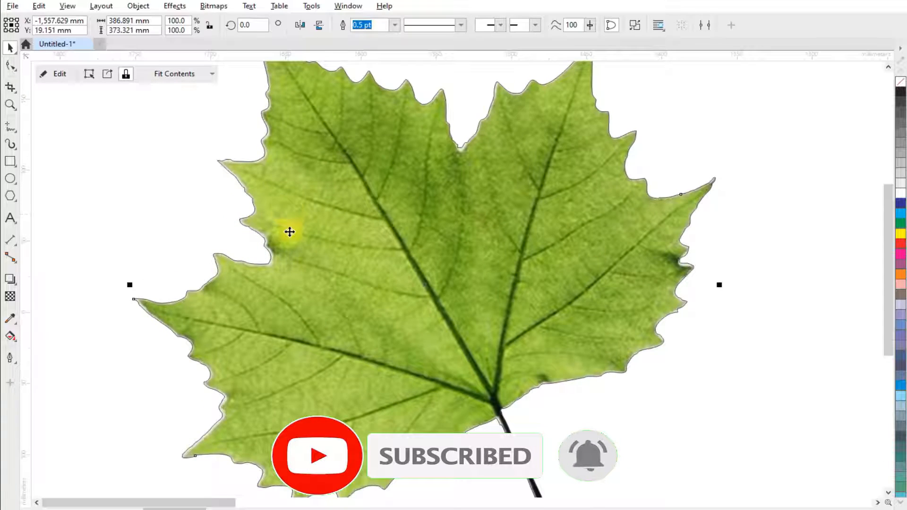
pyautogui.scroll(-3, 288, 236)
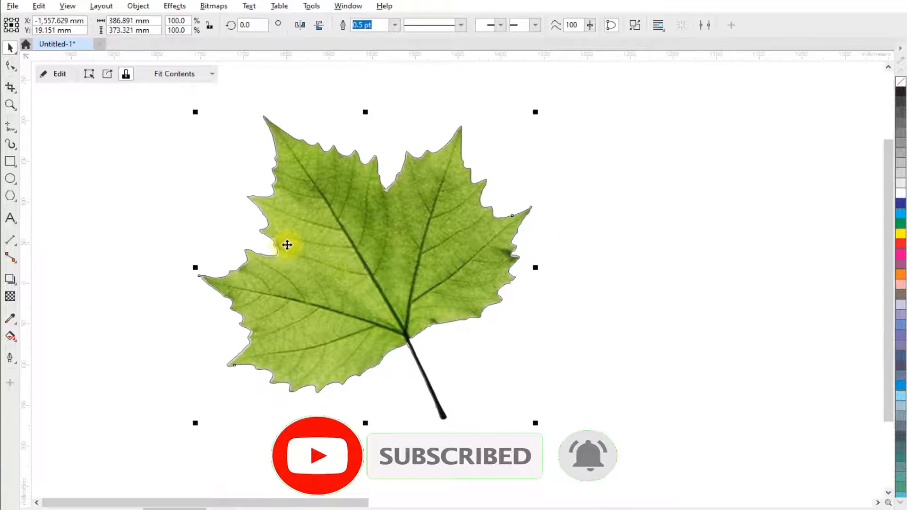
pyautogui.rightClick(900, 81)
pyautogui.click(835, 83)
# Step: Move the cut-out leaf onto the wooden background, slightly left of its centre
pyautogui.scroll(-1, 366, 229)
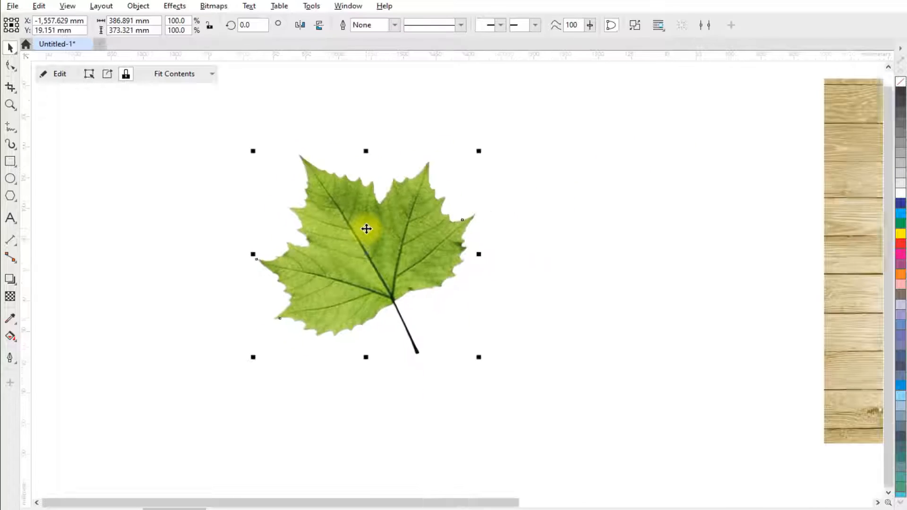
pyautogui.scroll(-1, 202, 294)
pyautogui.moveTo(182, 261); pyautogui.dragTo(650, 264)
pyautogui.scroll(-3, 196, 263)
pyautogui.scroll(2, 503, 275)
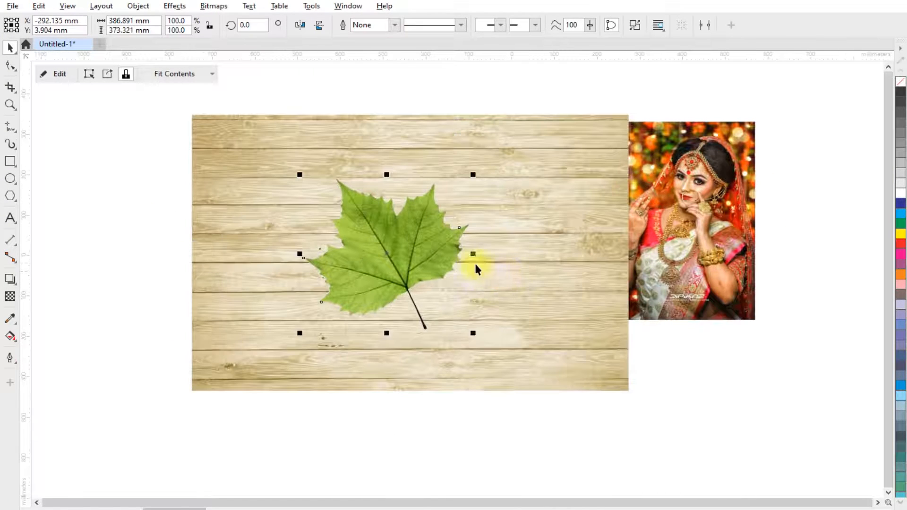
# Step: Rotate the leaf to 330 degrees so it stands upright and enlarge it from its centre to about 158%
pyautogui.click(433, 244)
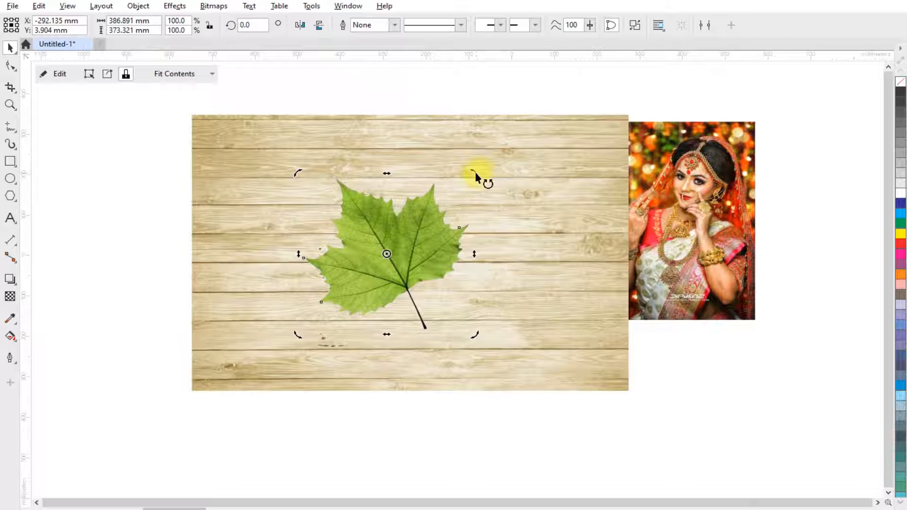
pyautogui.moveTo(475, 177); pyautogui.dragTo(520, 208)
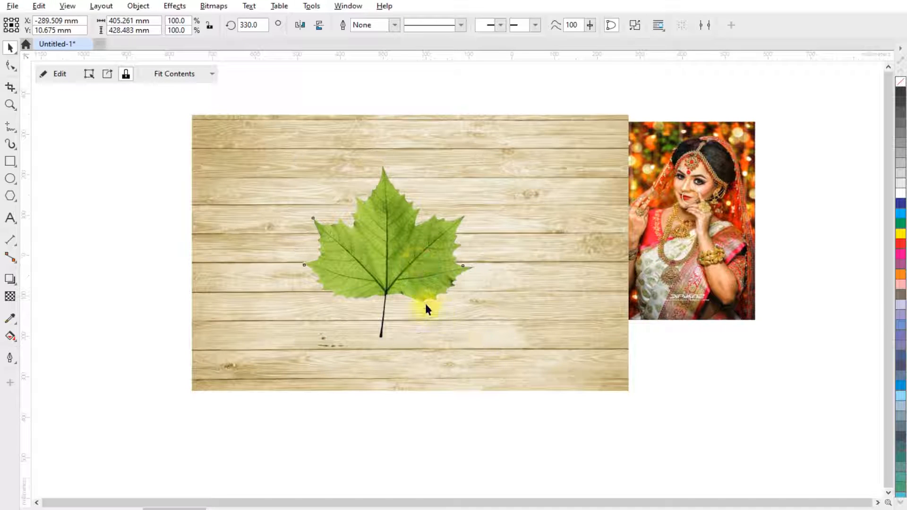
pyautogui.moveTo(479, 342); pyautogui.dragTo(517, 376)
pyautogui.scroll(2, 486, 303)
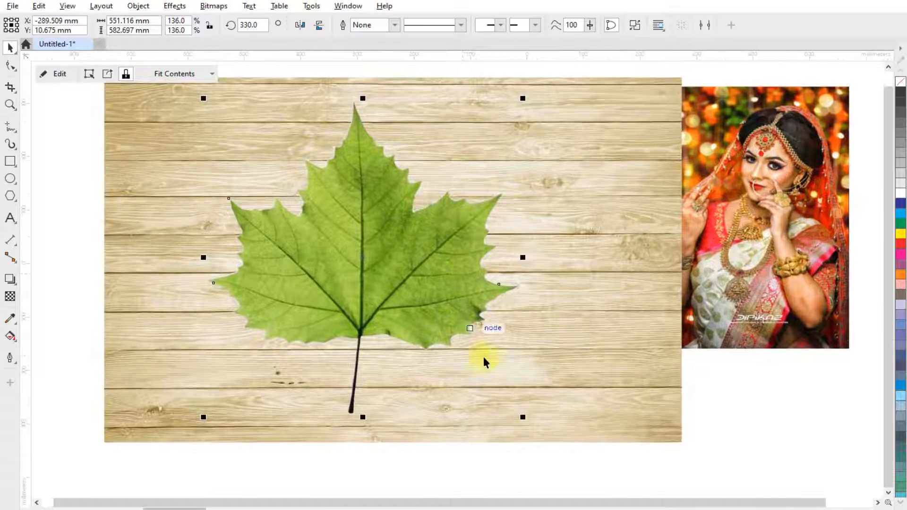
pyautogui.moveTo(522, 417); pyautogui.dragTo(547, 442)
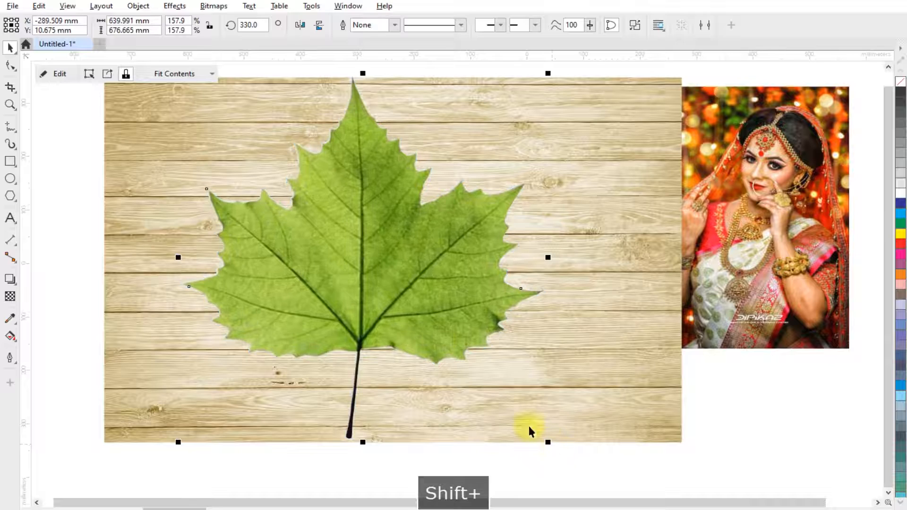
pyautogui.scroll(-1, 386, 278)
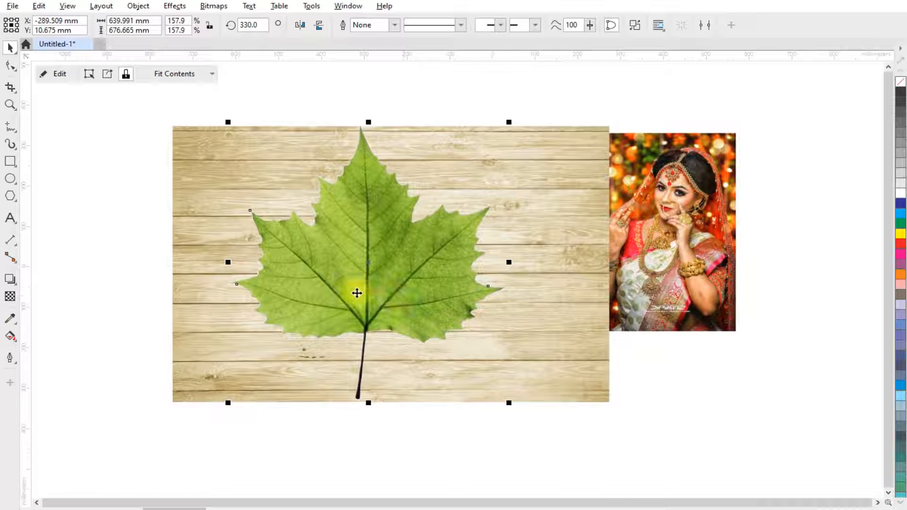
# Step: Add a drop shadow to the leaf, cast down and to the right by about 26 mm each way
pyautogui.click(11, 279)
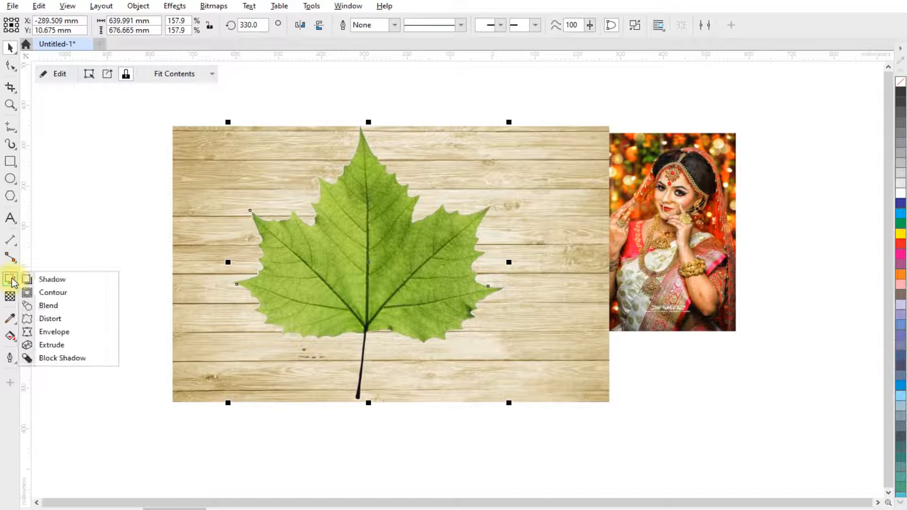
pyautogui.click(74, 282)
pyautogui.moveTo(369, 262); pyautogui.dragTo(439, 322)
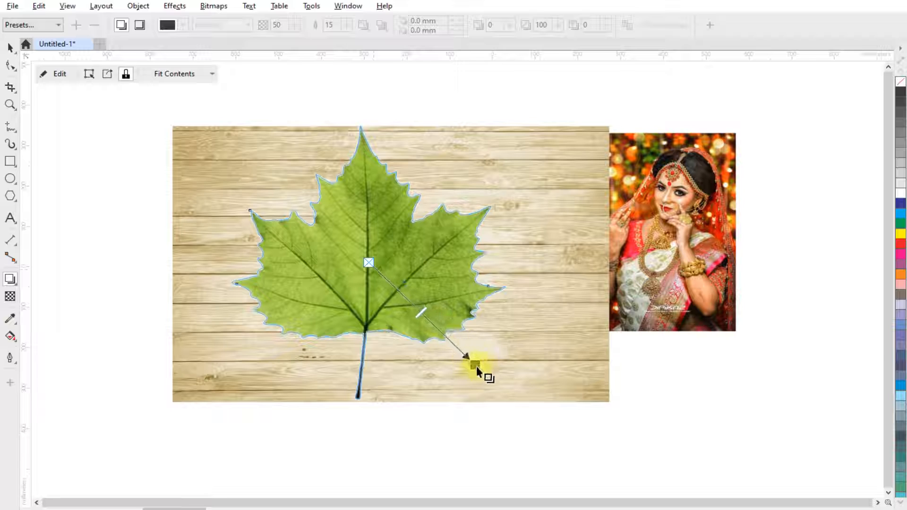
pyautogui.moveTo(496, 388); pyautogui.dragTo(515, 404)
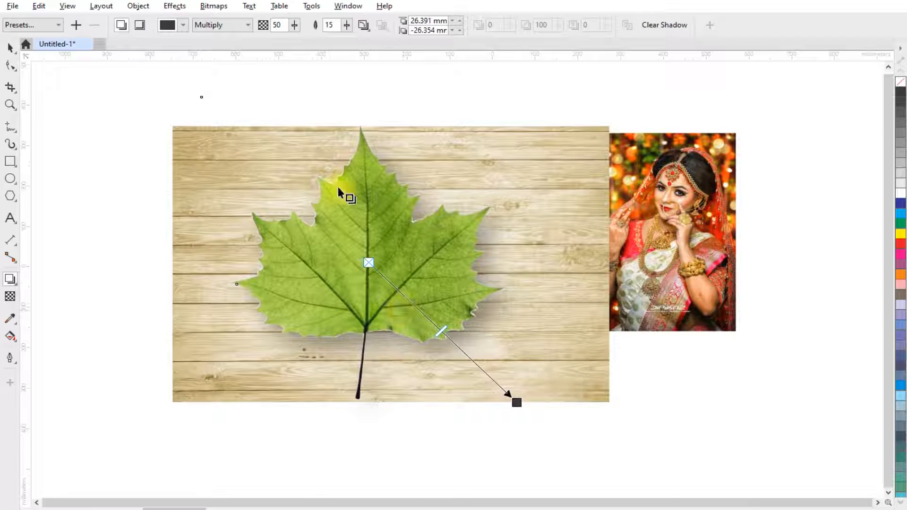
# Step: Set the leaf shadow's opacity to 75 and feathering to 10, and deselect the leaf
pyautogui.doubleClick(286, 25)
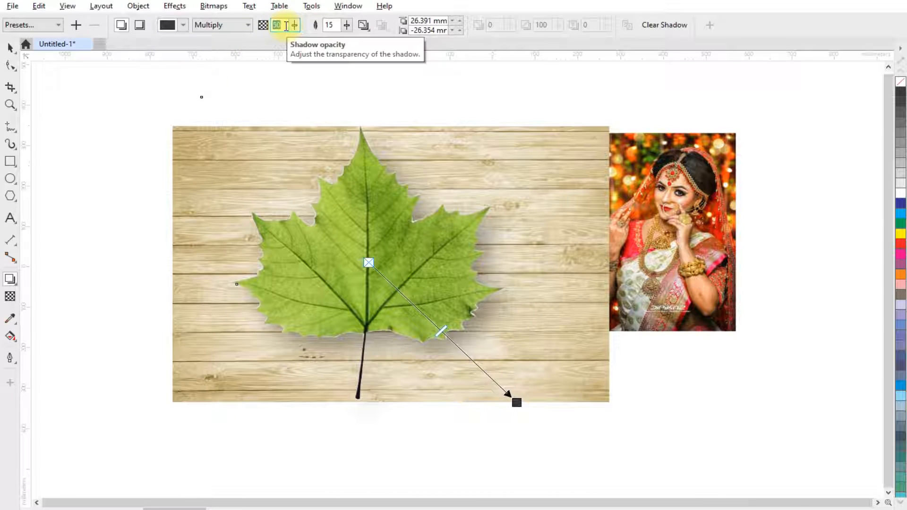
pyautogui.write('75')
pyautogui.press('Return')
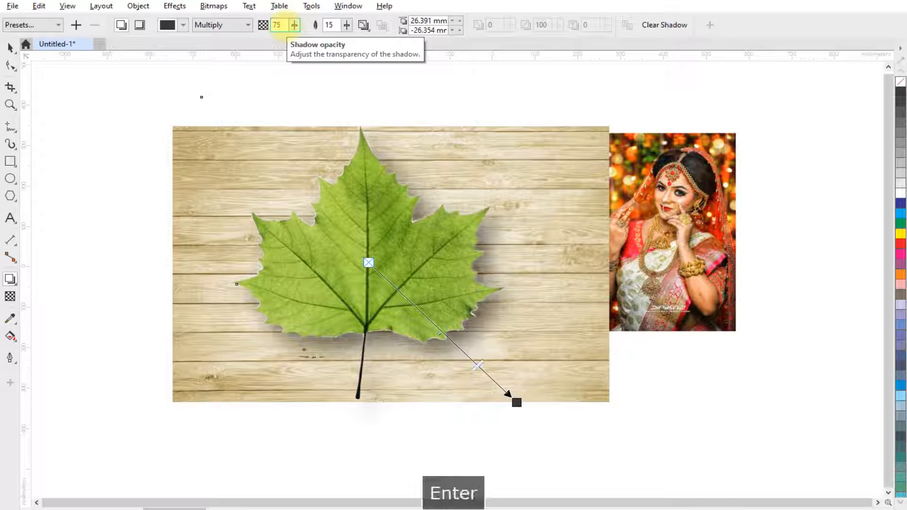
pyautogui.doubleClick(332, 26)
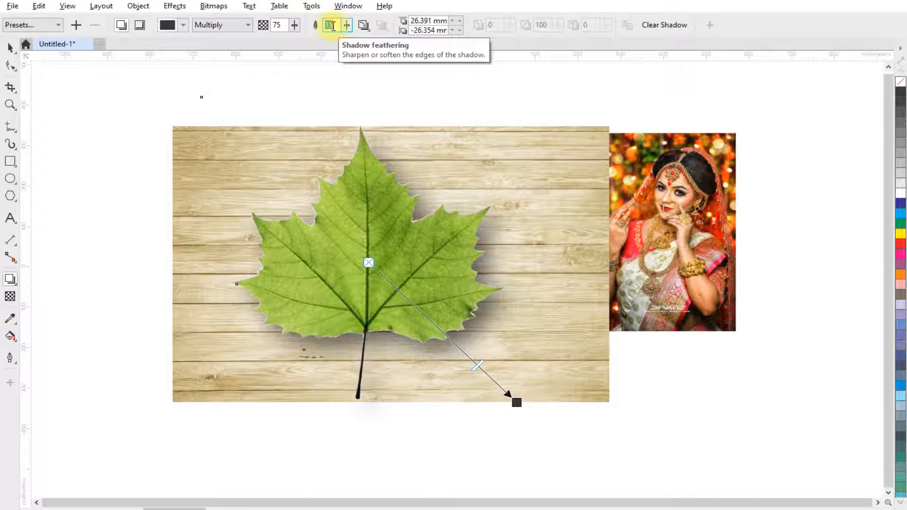
pyautogui.write('1')
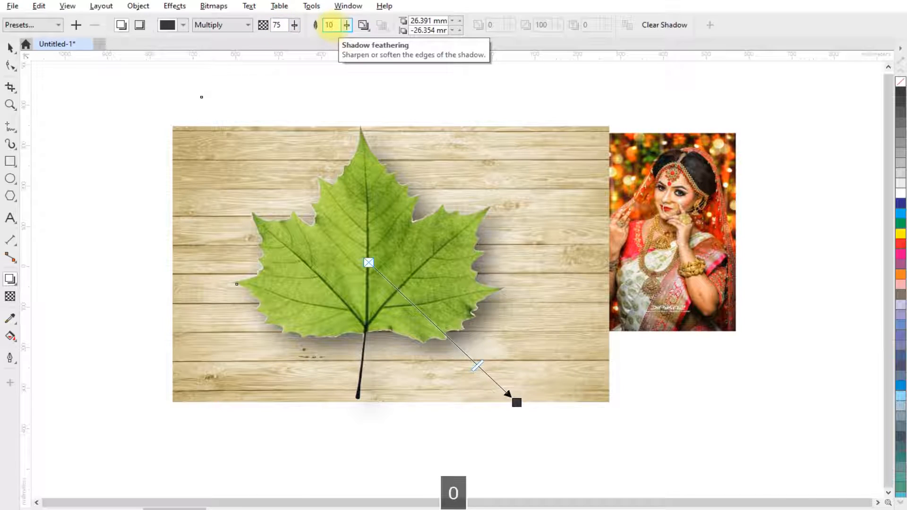
pyautogui.press('Return')
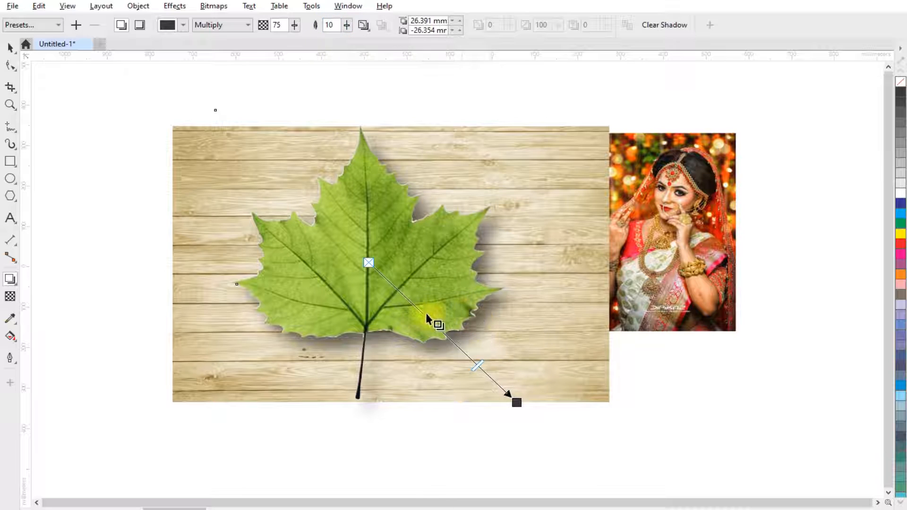
pyautogui.scroll(3, 409, 288)
pyautogui.press('space')
pyautogui.press('Escape')
pyautogui.scroll(-2, 422, 263)
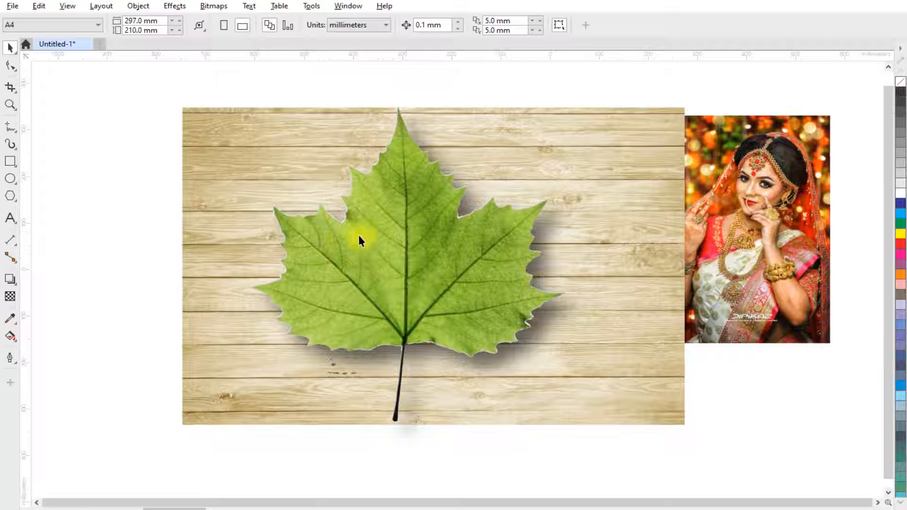
pyautogui.scroll(-2, 551, 287)
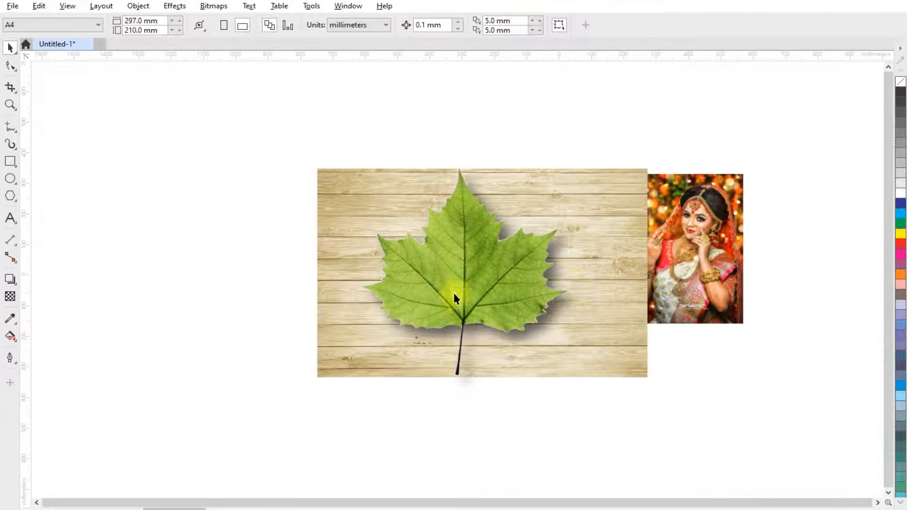
# Step: Draw an upright rectangle about 189 by 278 mm in the empty area left of the wood
pyautogui.scroll(1, 367, 285)
pyautogui.scroll(-1, 329, 293)
pyautogui.scroll(2, 218, 279)
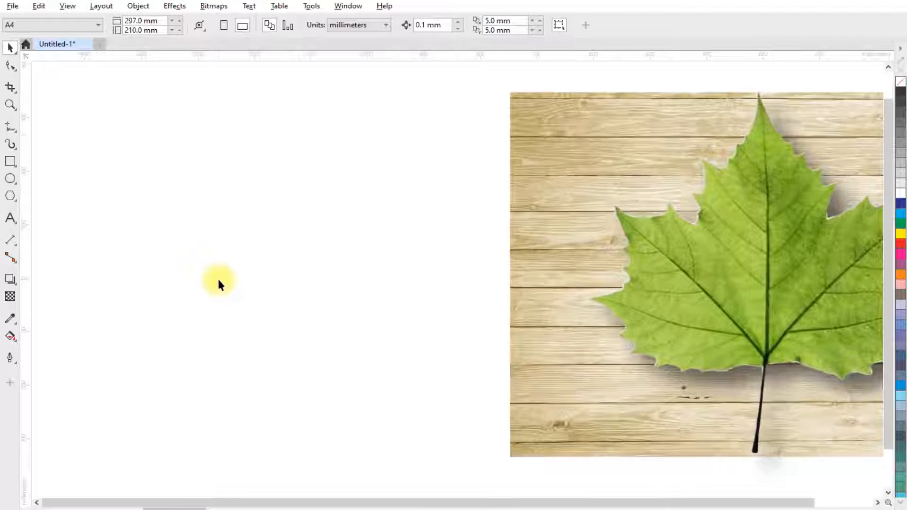
pyautogui.click(11, 163)
pyautogui.moveTo(266, 210); pyautogui.dragTo(373, 358)
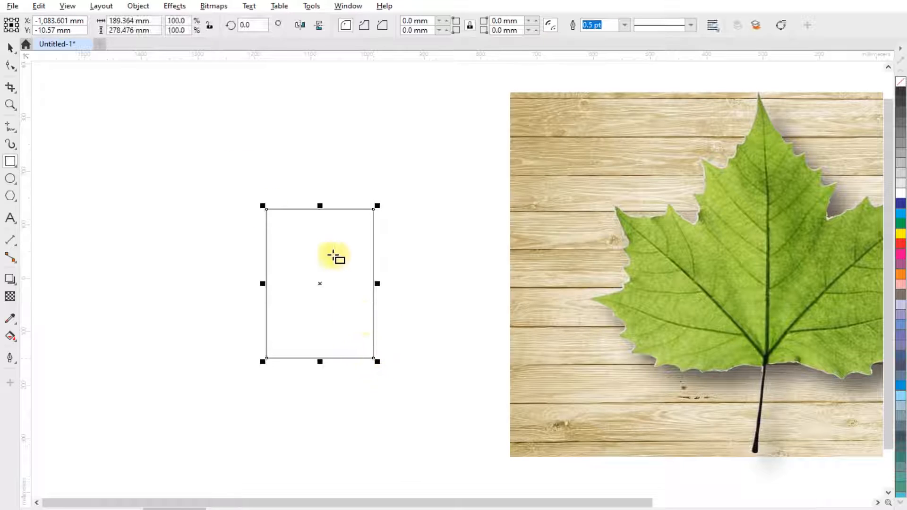
# Step: Set the rectangle's size to 50 mm wide and 75 mm high
pyautogui.doubleClick(122, 20)
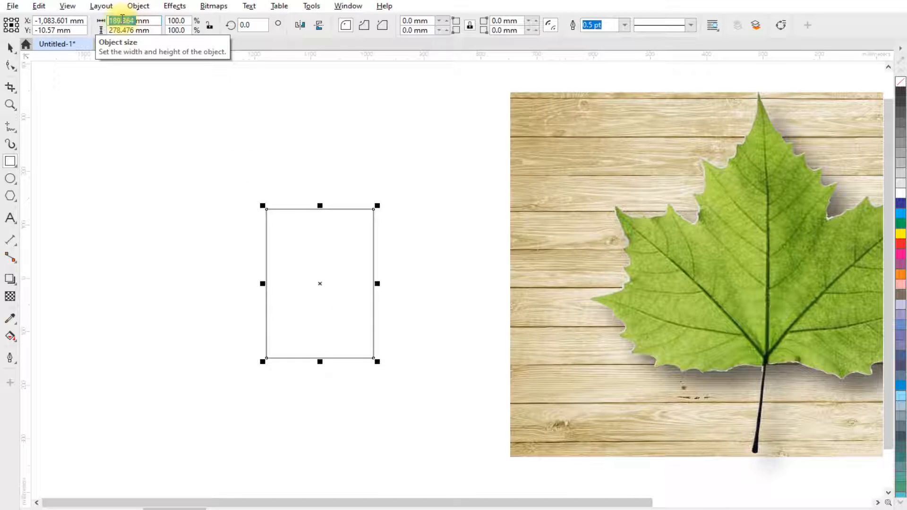
pyautogui.write('50')
pyautogui.press('Tab')
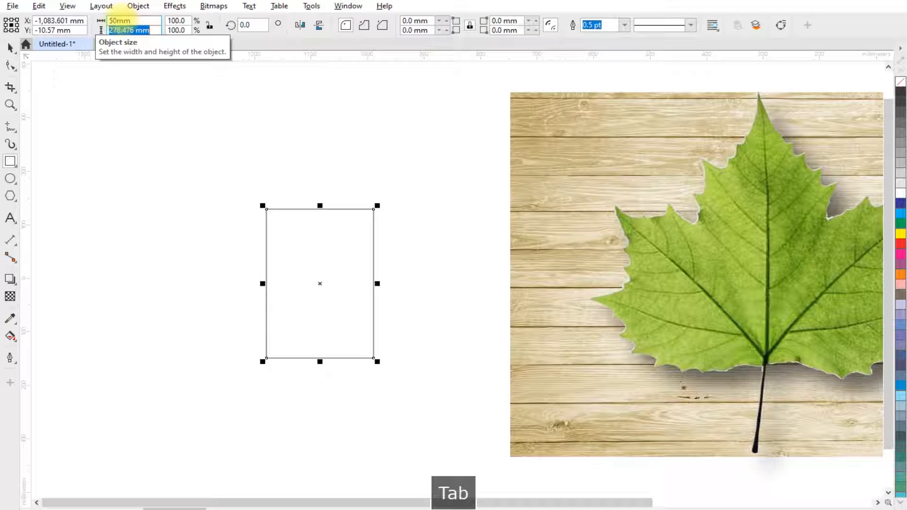
pyautogui.write('7')
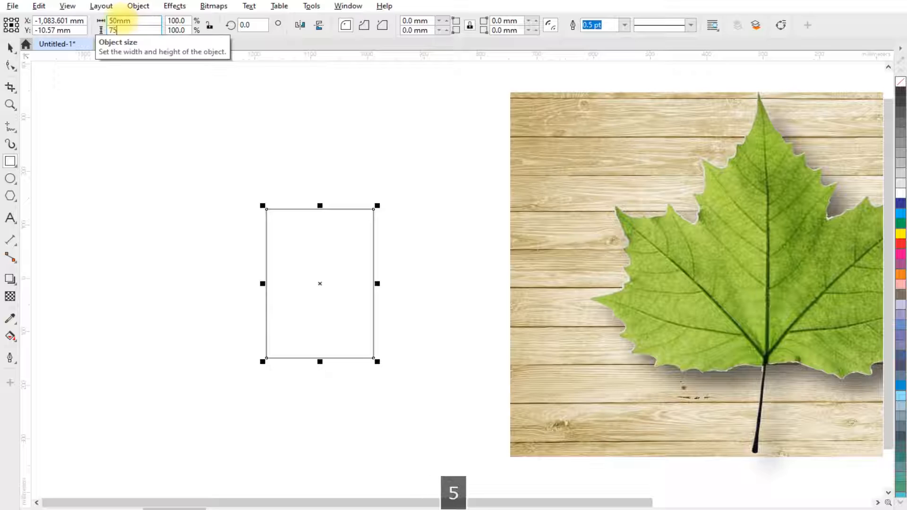
pyautogui.write('5')
pyautogui.press('Return')
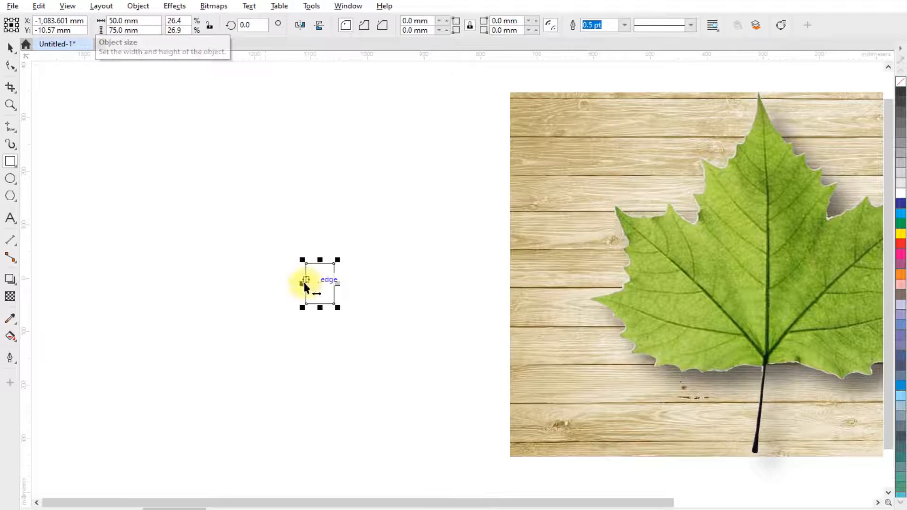
# Step: Rotate the rectangle by 45 degrees, duplicate it in place and mirror the copy horizontally
pyautogui.scroll(2, 317, 285)
pyautogui.click(250, 26)
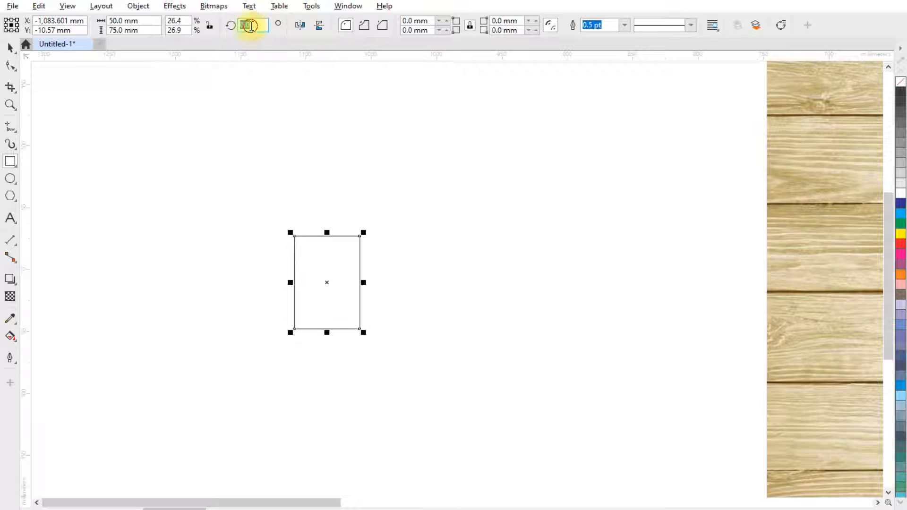
pyautogui.write('45')
pyautogui.press('Return')
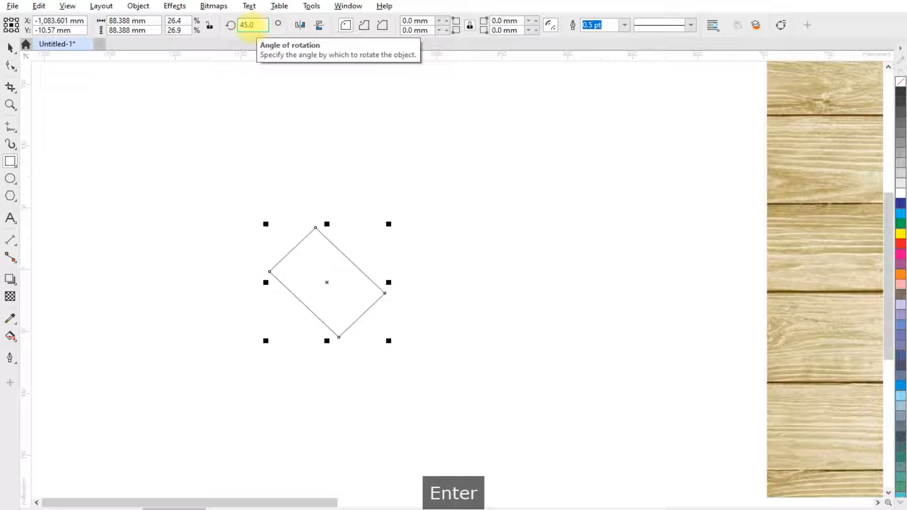
pyautogui.hotkey('ctrl', 'c')
pyautogui.hotkey('ctrl', 'v')
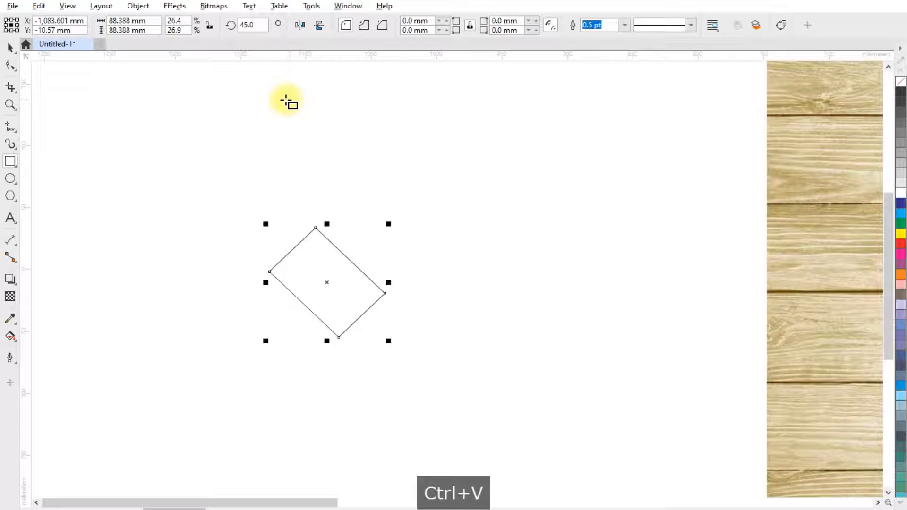
pyautogui.click(299, 25)
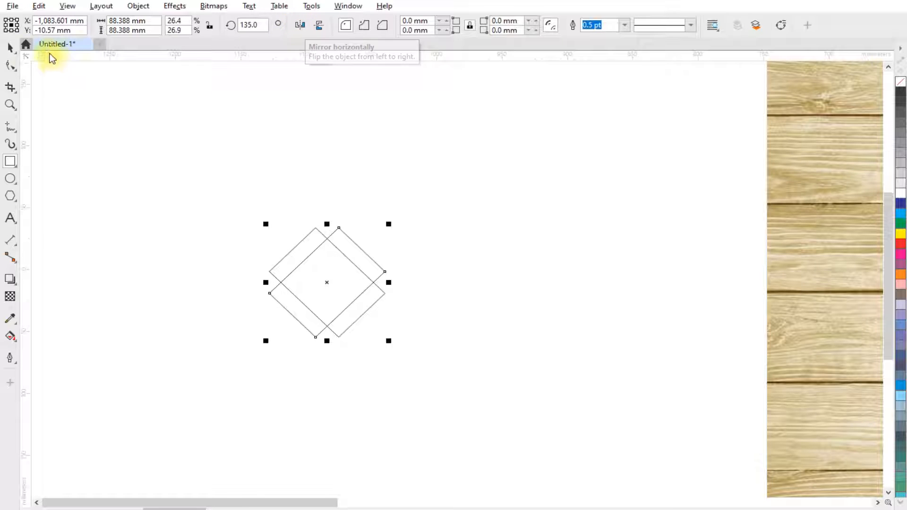
# Step: Move the mirrored rectangle so its lowest corner snaps onto the lowest corner of the original rectangle
pyautogui.click(11, 47)
pyautogui.click(139, 121)
pyautogui.moveTo(364, 260); pyautogui.dragTo(431, 251)
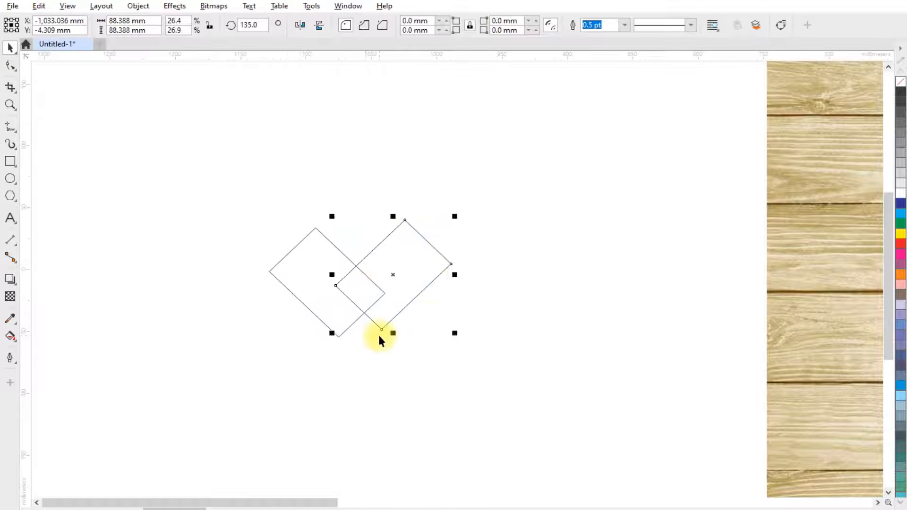
pyautogui.scroll(1, 378, 336)
pyautogui.moveTo(383, 324); pyautogui.dragTo(309, 342)
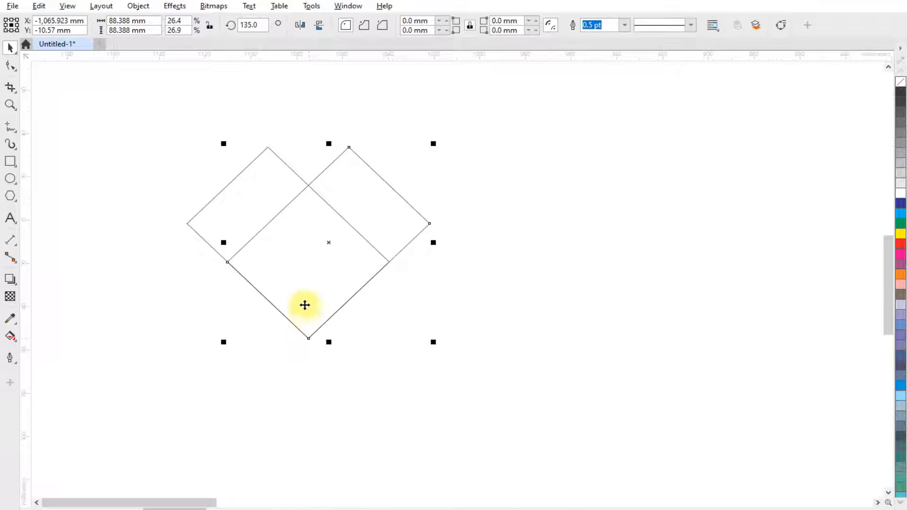
# Step: Round the two upper-end corners of the mirrored rectangle to a 25 mm radius with the Shape tool
pyautogui.scroll(-1, 328, 291)
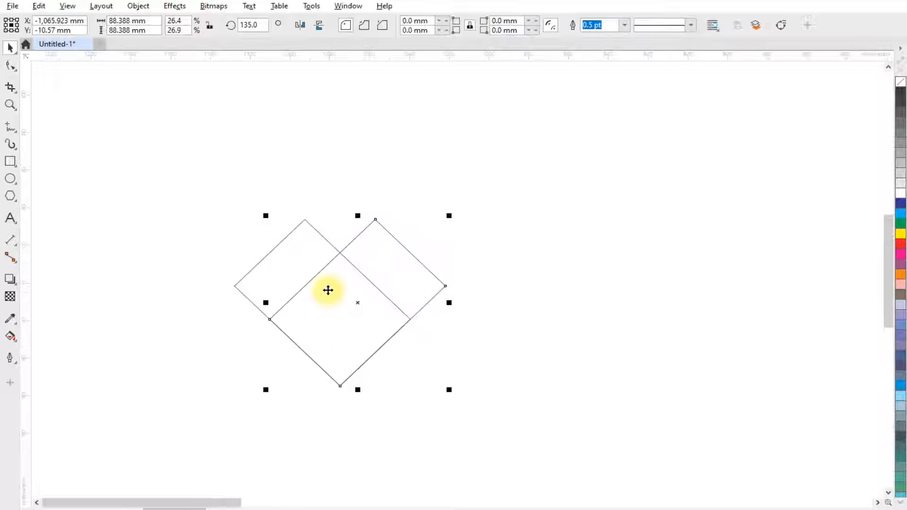
pyautogui.click(10, 66)
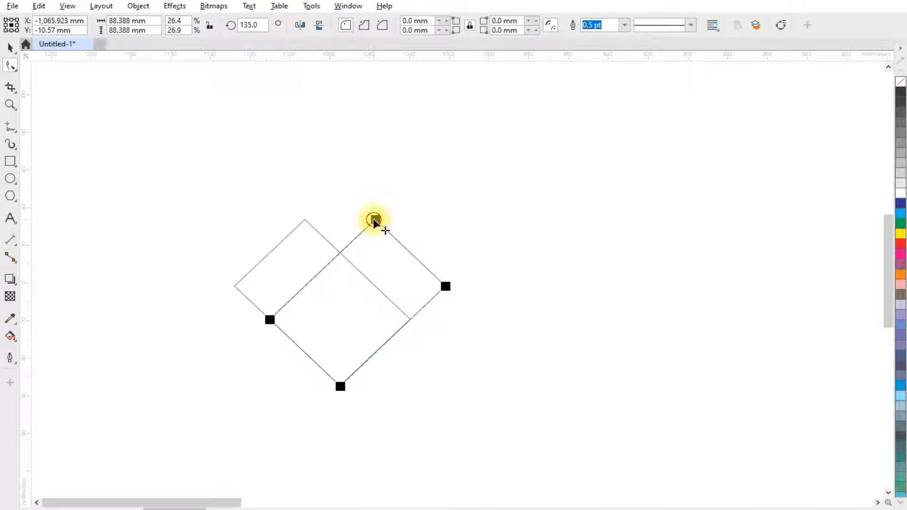
pyautogui.click(374, 219)
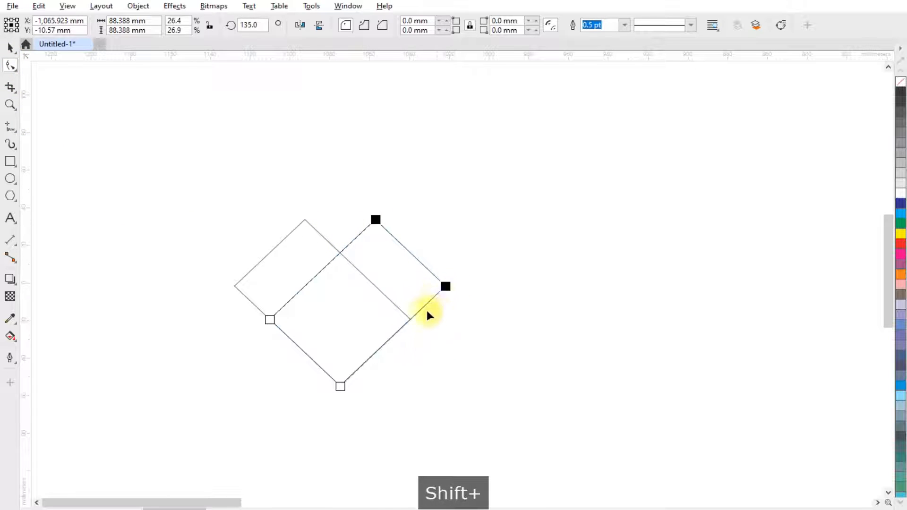
pyautogui.moveTo(445, 286); pyautogui.dragTo(406, 338)
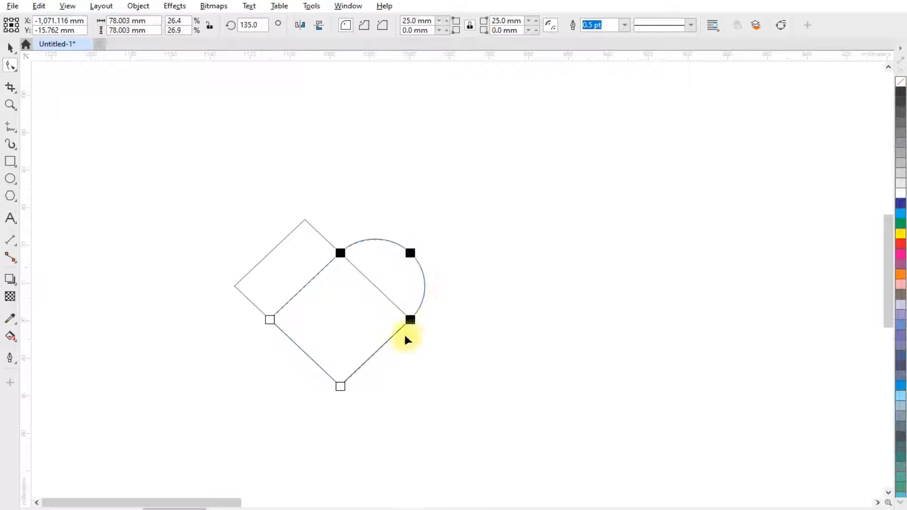
# Step: Round the two upper-end corners of the original rectangle to a 25 mm radius, forming the heart's other lobe
pyautogui.click(275, 253)
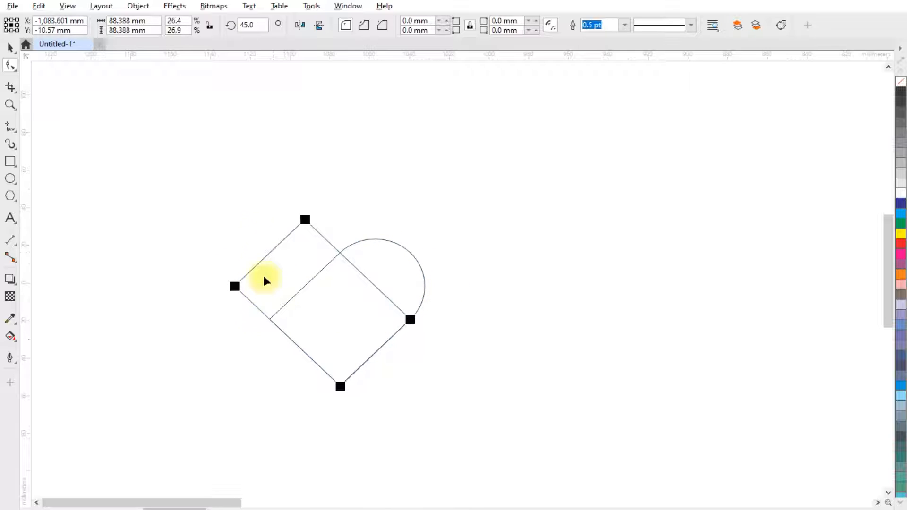
pyautogui.click(235, 286)
pyautogui.keyDown('shift'); pyautogui.click(305, 220); pyautogui.keyUp('shift')
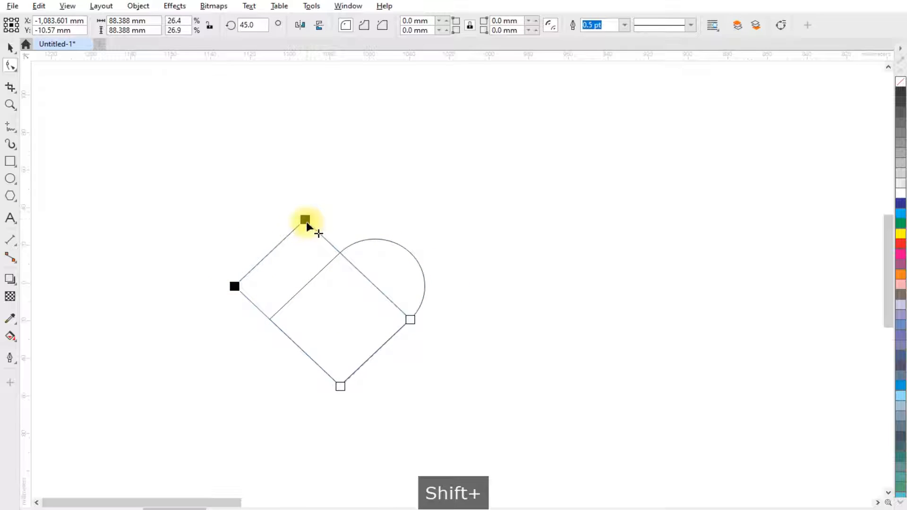
pyautogui.moveTo(305, 219); pyautogui.dragTo(370, 273)
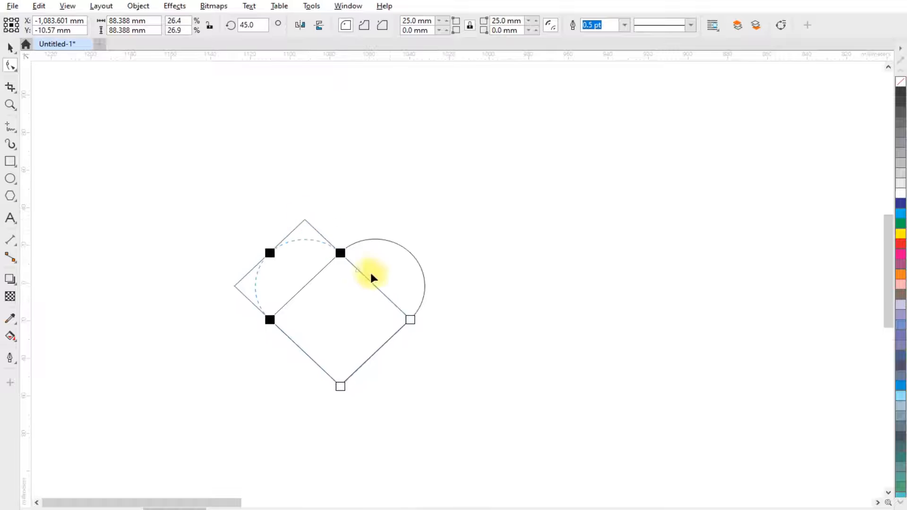
# Step: Select both rounded rectangles and weld them into a single heart outline
pyautogui.click(10, 47)
pyautogui.moveTo(228, 198); pyautogui.dragTo(339, 298)
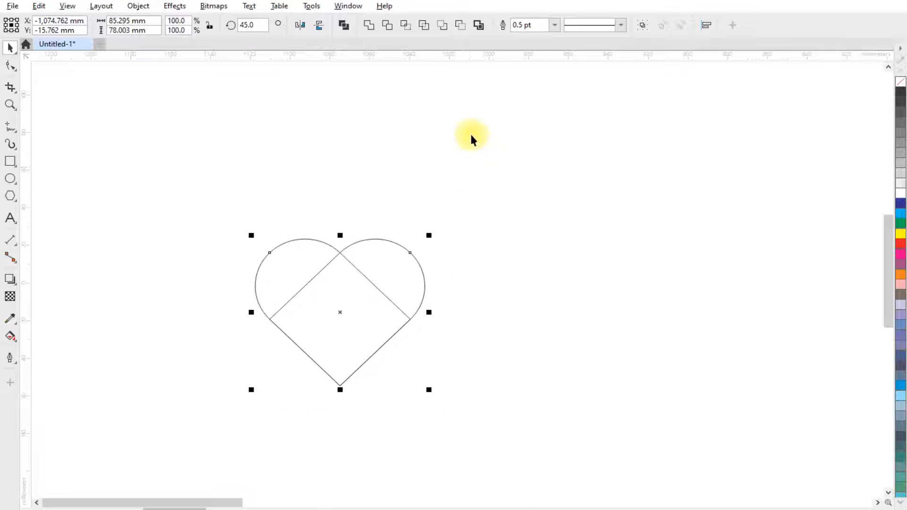
pyautogui.click(368, 26)
pyautogui.scroll(-4, 110, 225)
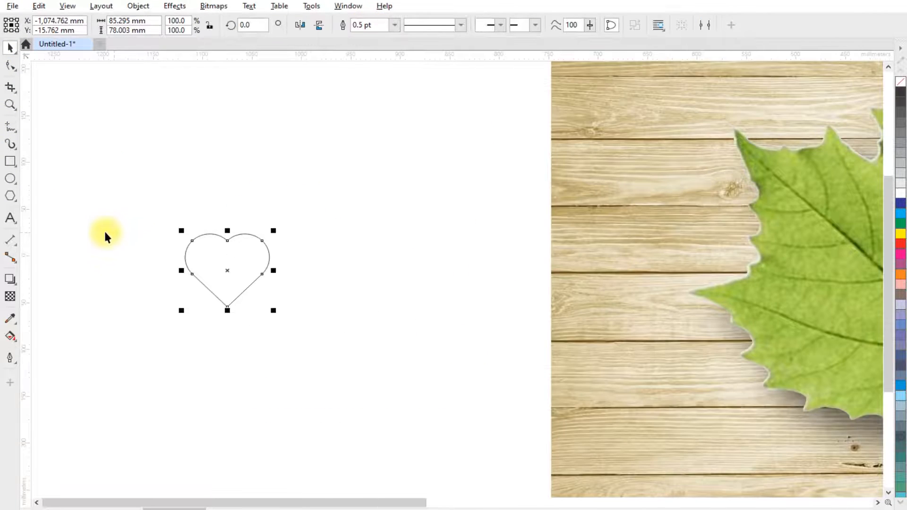
# Step: Move the heart onto the middle of the leaf and enlarge it proportionally to about 239 by 219 mm
pyautogui.scroll(2, 219, 260)
pyautogui.scroll(-2, 50, 233)
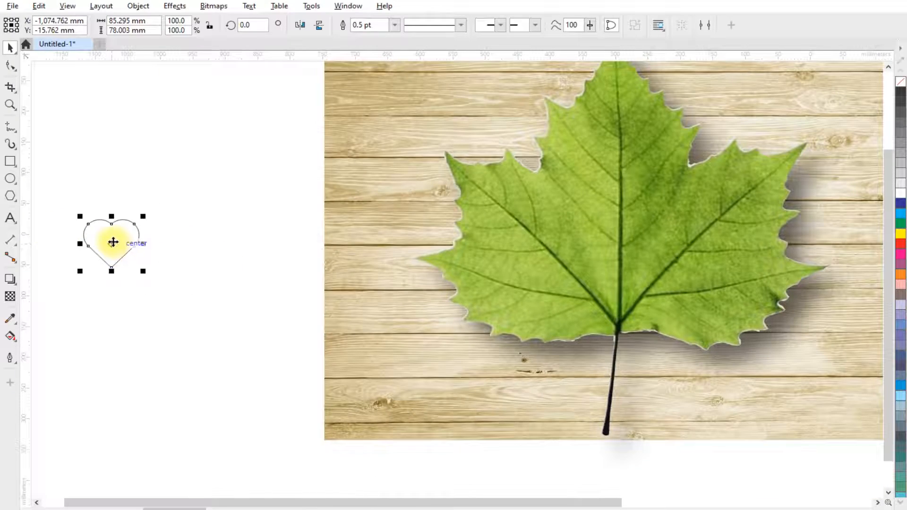
pyautogui.moveTo(112, 241); pyautogui.dragTo(612, 267)
pyautogui.scroll(-2, 570, 286)
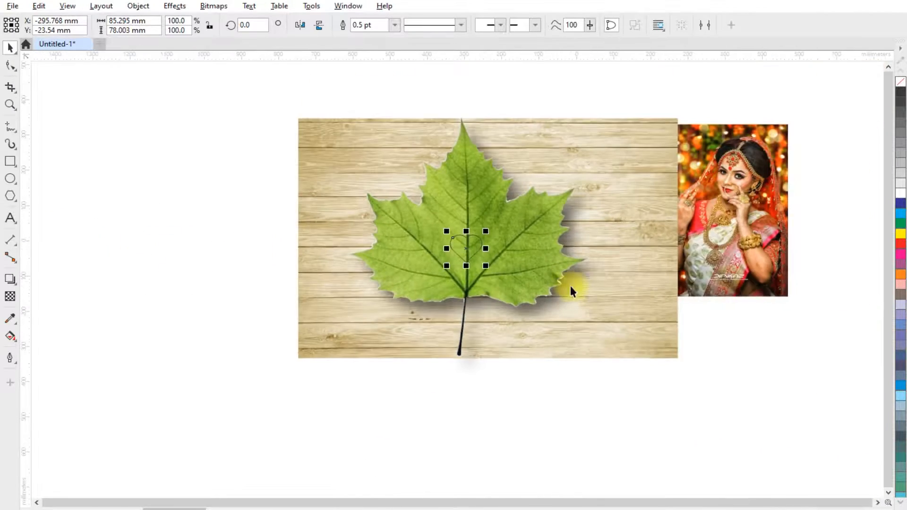
pyautogui.scroll(3, 534, 268)
pyautogui.scroll(2, 510, 262)
pyautogui.moveTo(362, 259); pyautogui.dragTo(446, 316)
pyautogui.scroll(-3, 344, 348)
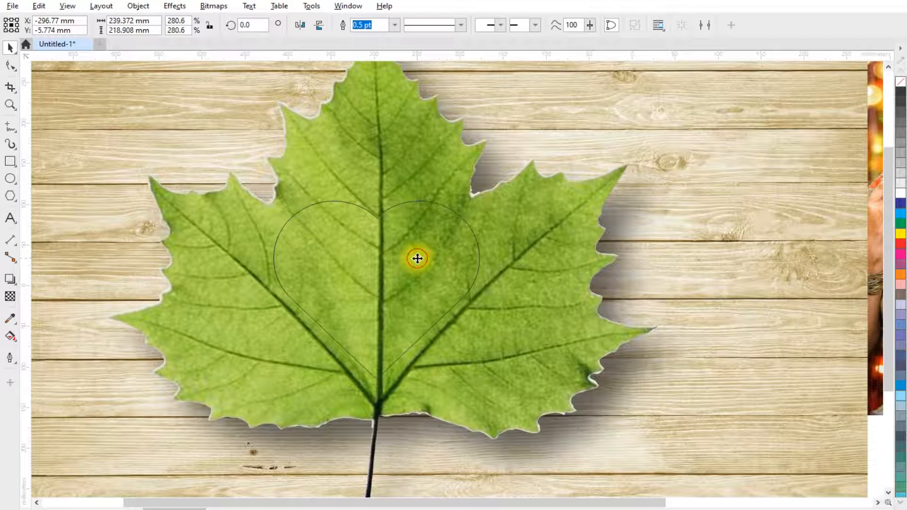
# Step: Add a shadow to the heart, cast diagonally toward the leaf's lower right, and make it an inner shadow
pyautogui.click(417, 258)
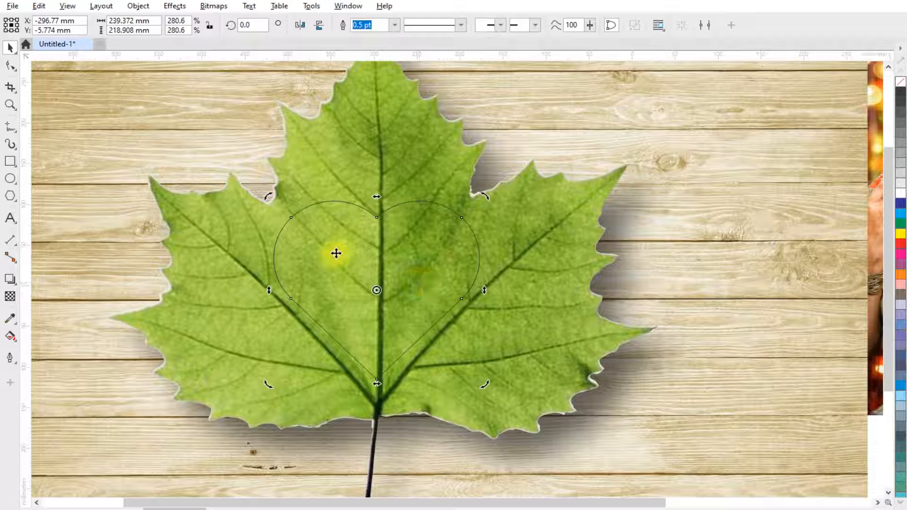
pyautogui.click(10, 281)
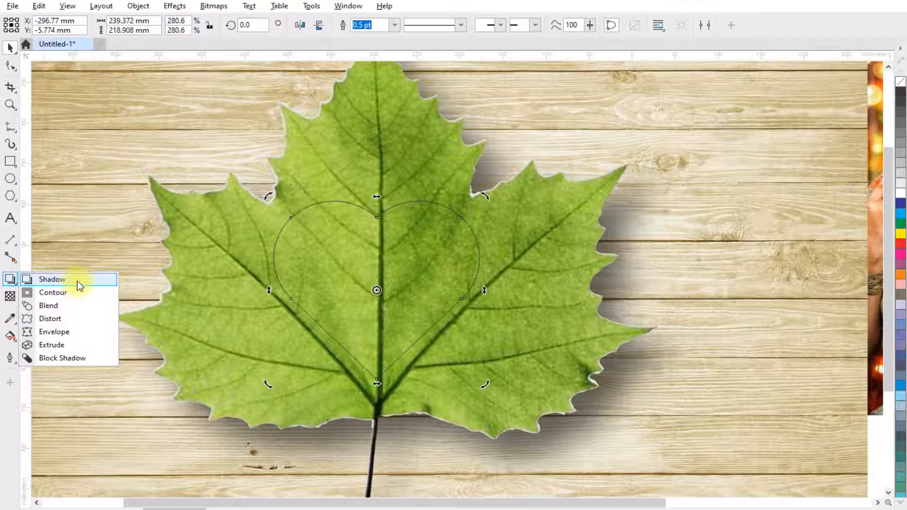
pyautogui.click(75, 283)
pyautogui.moveTo(386, 280); pyautogui.dragTo(498, 373)
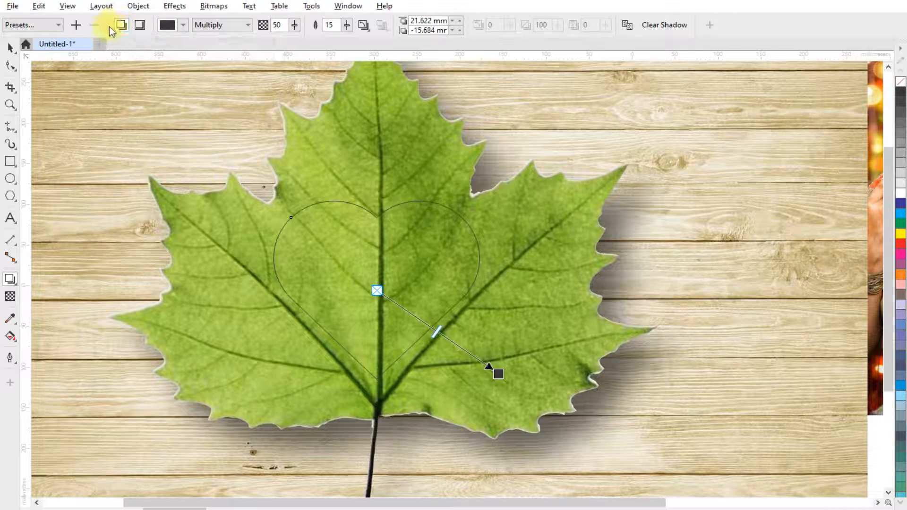
pyautogui.click(139, 25)
pyautogui.scroll(1, 401, 281)
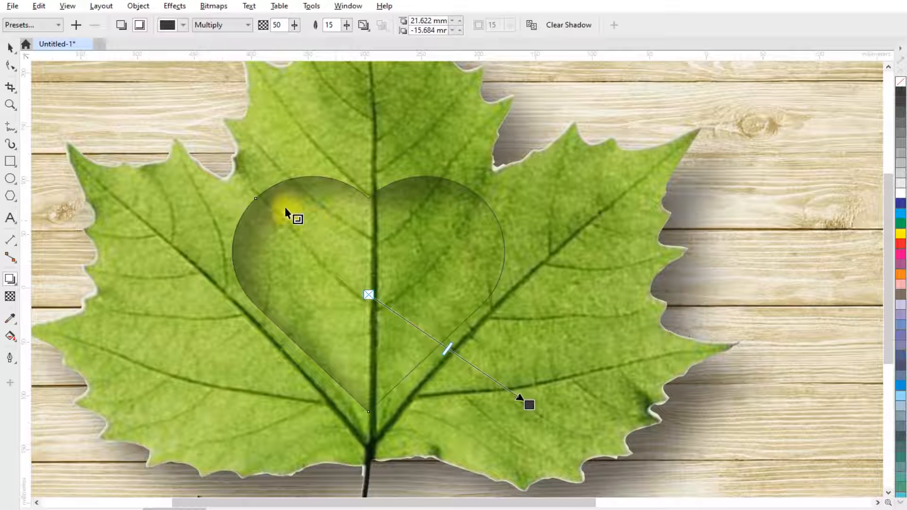
# Step: Set the heart's inner shadow opacity to 100 and its feathering to 20
pyautogui.doubleClick(287, 24)
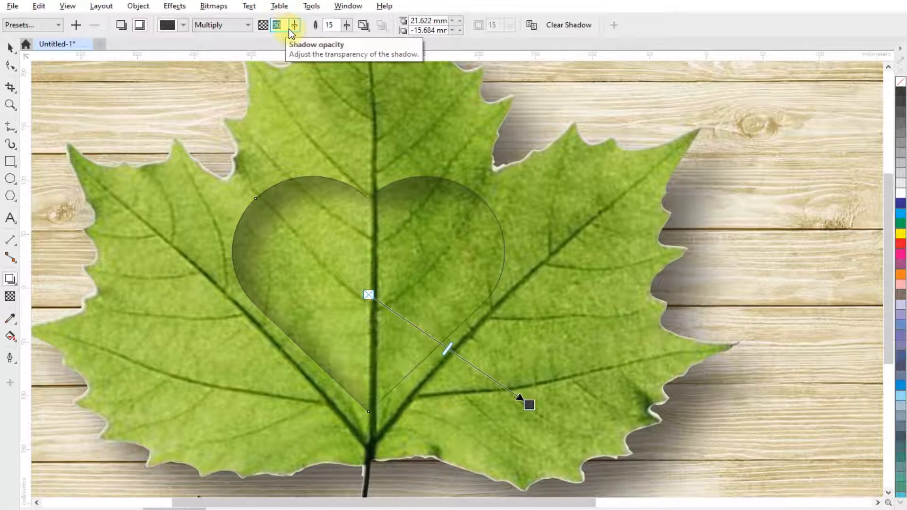
pyautogui.write('100')
pyautogui.press('Return')
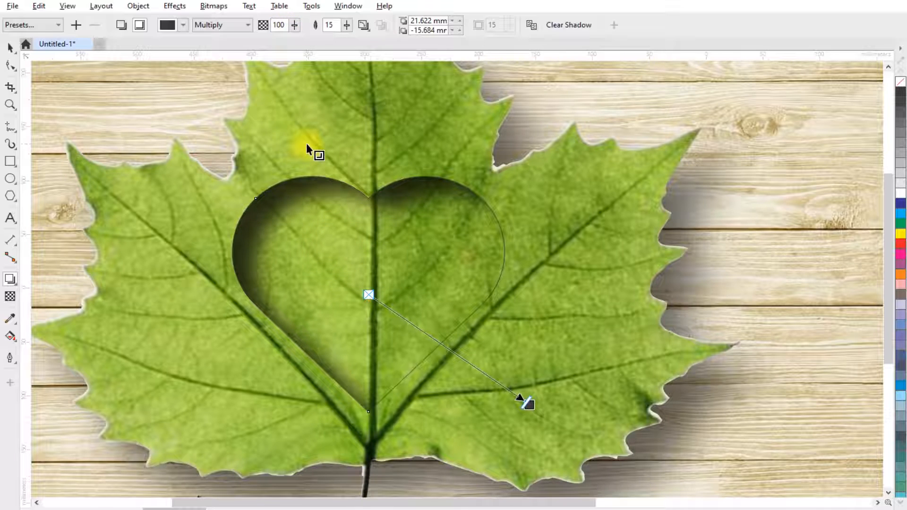
pyautogui.doubleClick(338, 25)
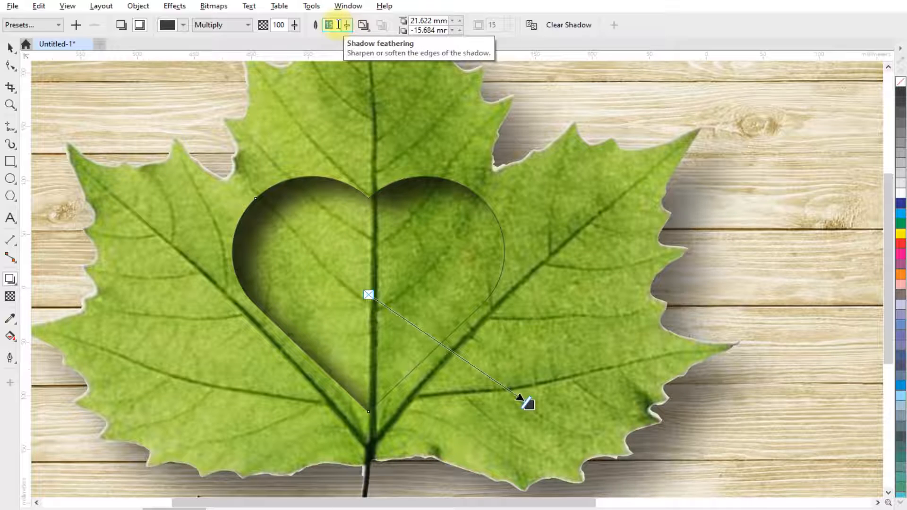
pyautogui.write('20')
pyautogui.press('Return')
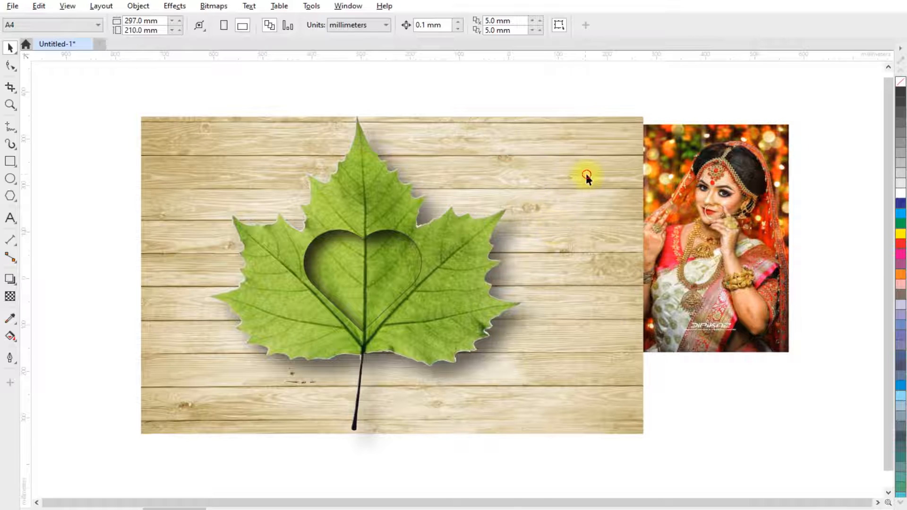
# Step: Duplicate the wooden background and move the copy clear of the heart, partly over the portrait photo, then deselect it
pyautogui.click(586, 176)
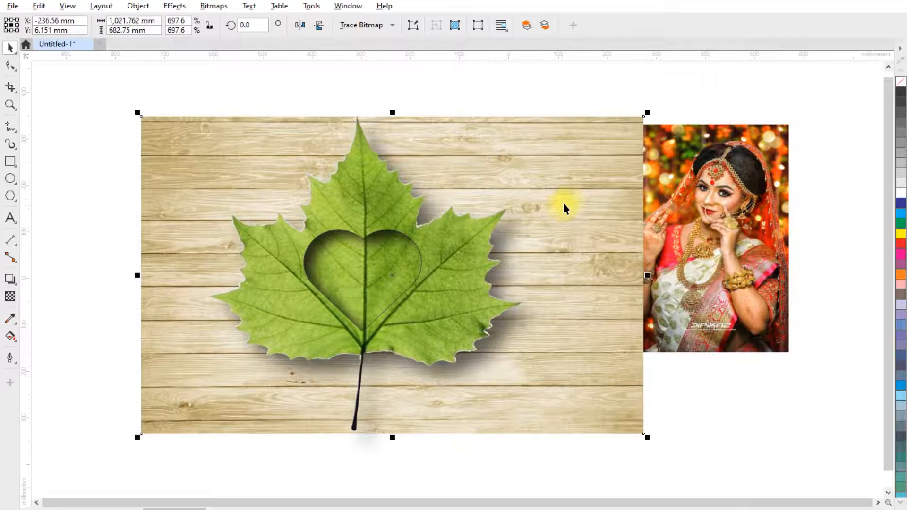
pyautogui.scroll(1, 567, 203)
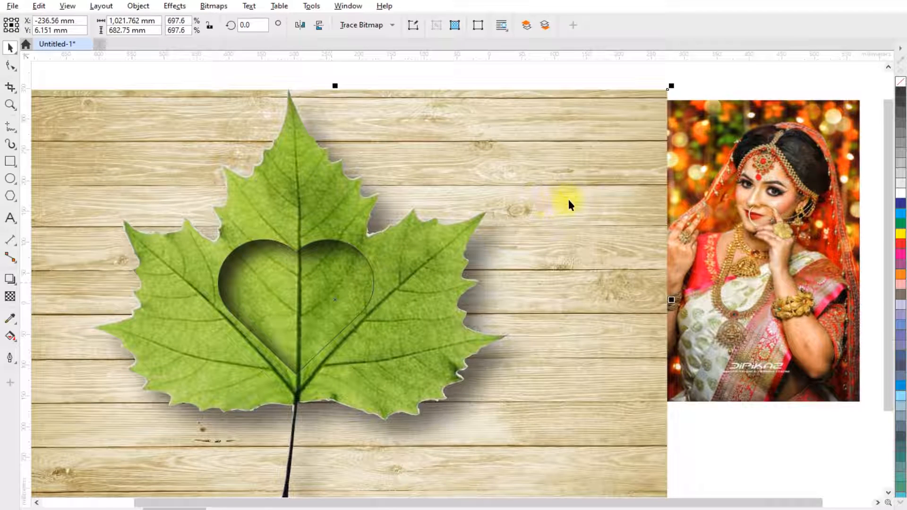
pyautogui.scroll(-2, 564, 208)
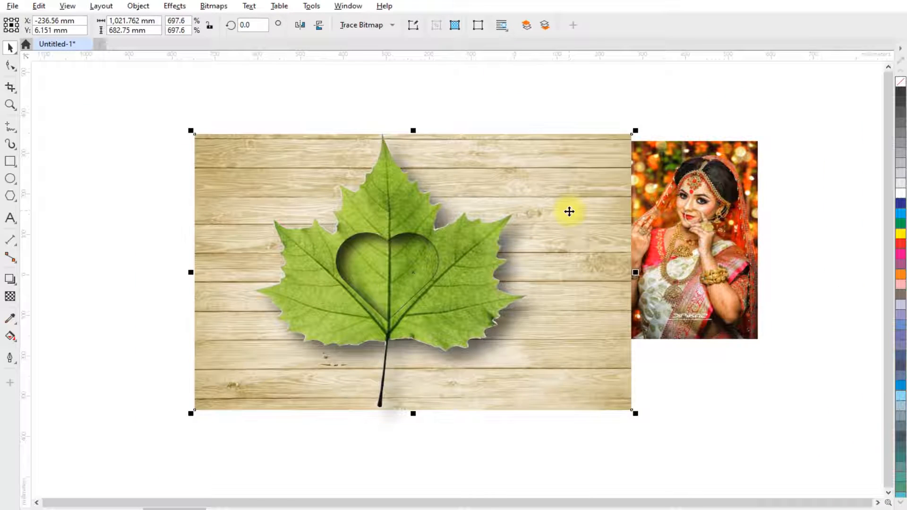
pyautogui.hotkey('ctrl', 'c')
pyautogui.hotkey('ctrl', 'v')
pyautogui.scroll(1, 462, 256)
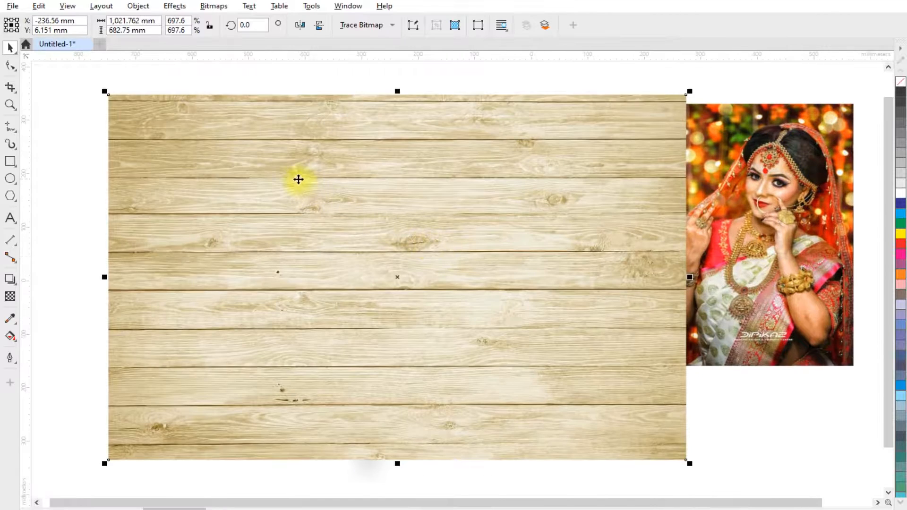
pyautogui.moveTo(298, 178); pyautogui.dragTo(500, 264)
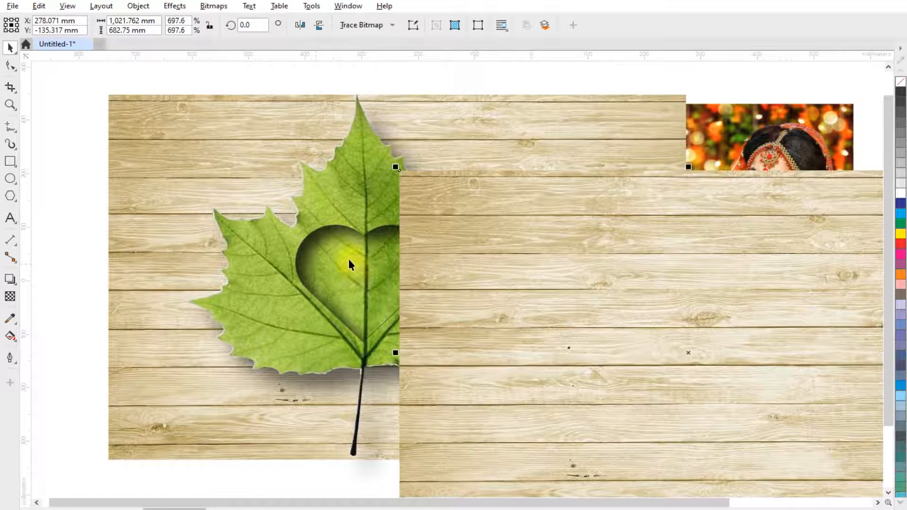
pyautogui.moveTo(466, 202); pyautogui.dragTo(595, 208)
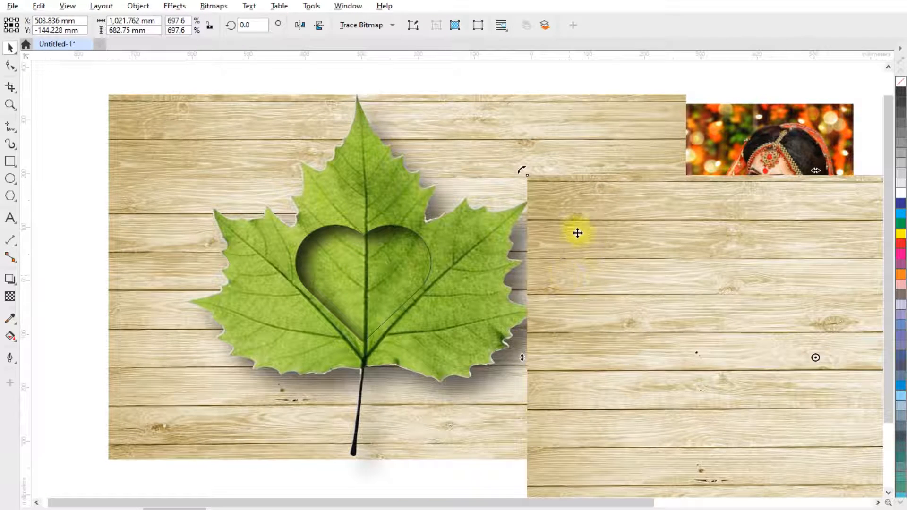
pyautogui.press('Escape')
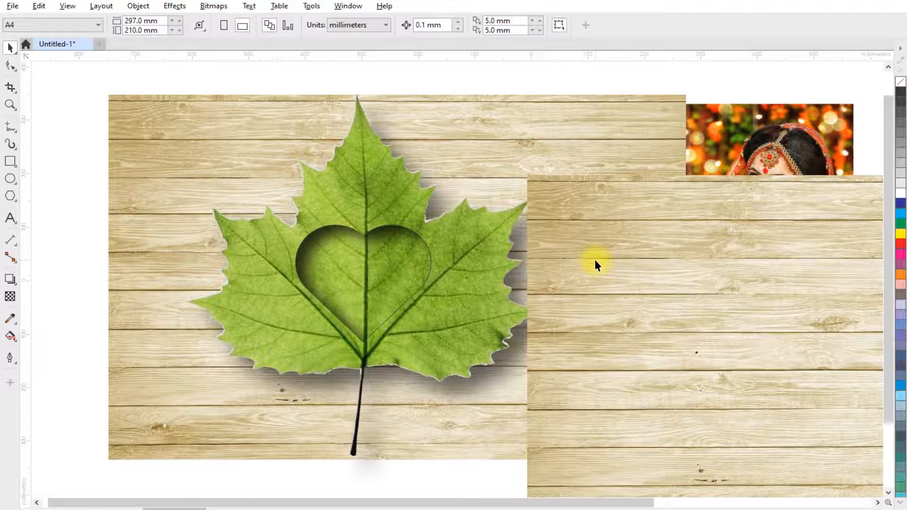
# Step: PowerClip the wood copy inside the heart on the leaf
pyautogui.moveTo(594, 259); pyautogui.dragTo(375, 270)
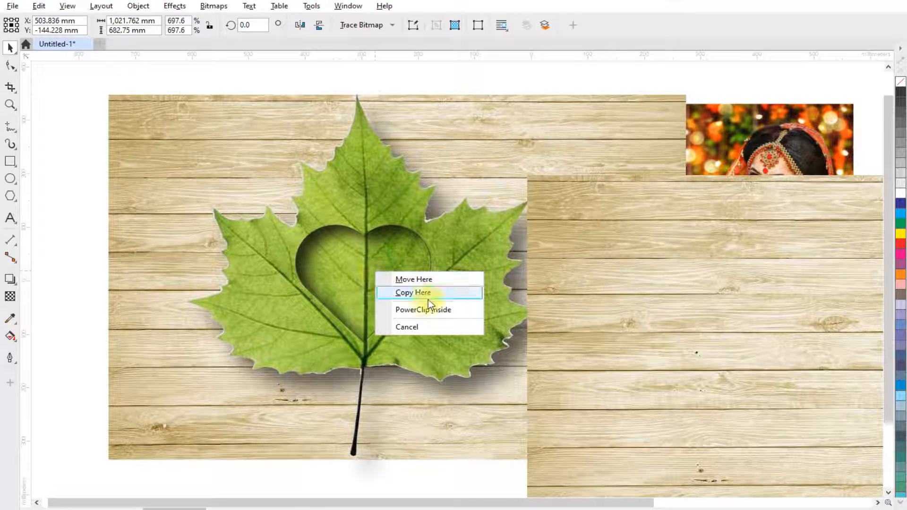
pyautogui.click(441, 309)
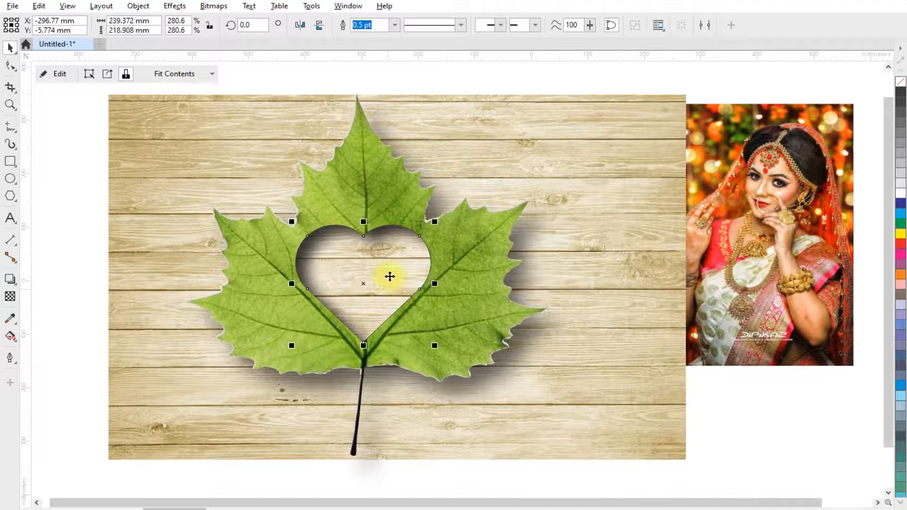
pyautogui.scroll(3, 383, 283)
pyautogui.scroll(-4, 382, 288)
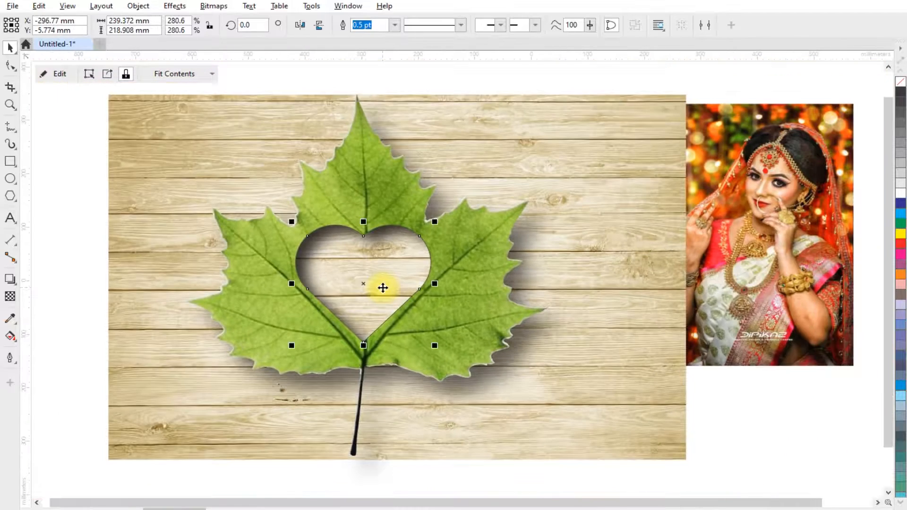
pyautogui.scroll(2, 378, 282)
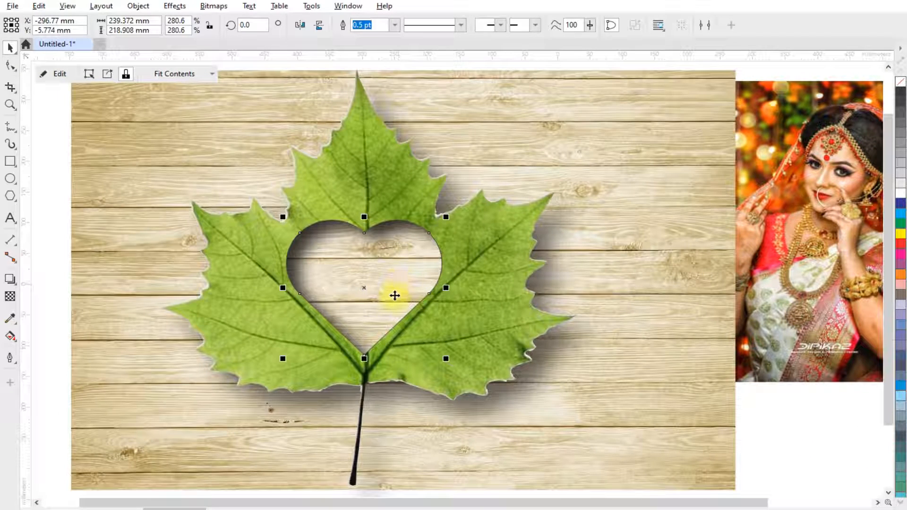
# Step: Edit the heart's PowerClip contents, align the wood copy's corner with the background's corner so the planks match, and finish editing
pyautogui.keyDown('ctrl'); pyautogui.click(380, 293); pyautogui.keyUp('ctrl')
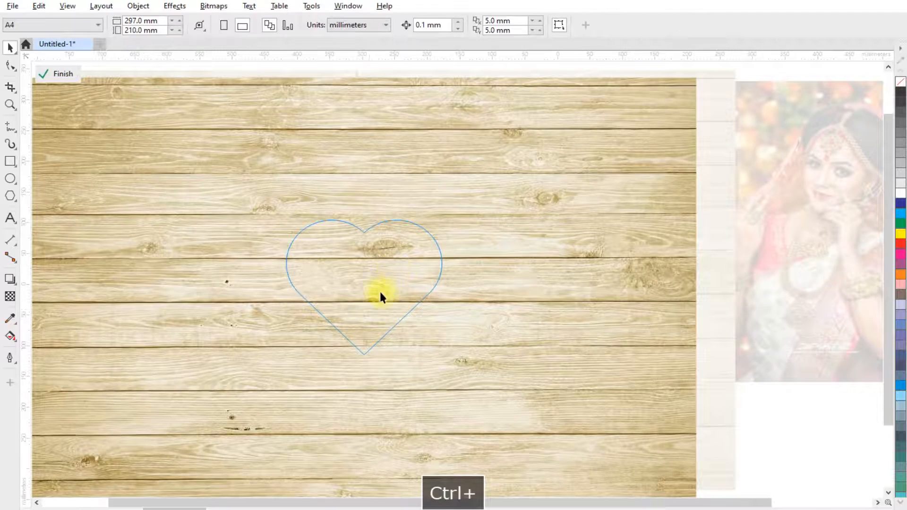
pyautogui.scroll(-2, 378, 321)
pyautogui.scroll(3, 514, 209)
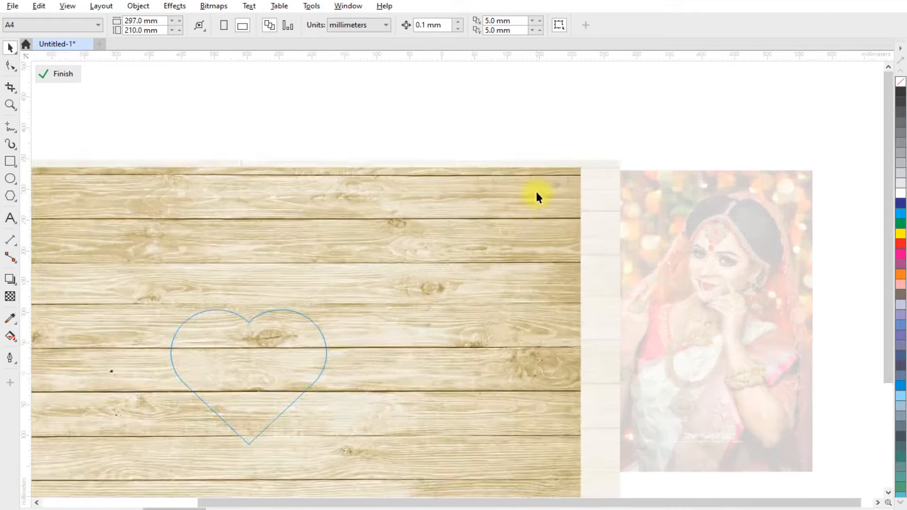
pyautogui.click(520, 218)
pyautogui.scroll(-2, 673, 229)
pyautogui.scroll(3, 299, 224)
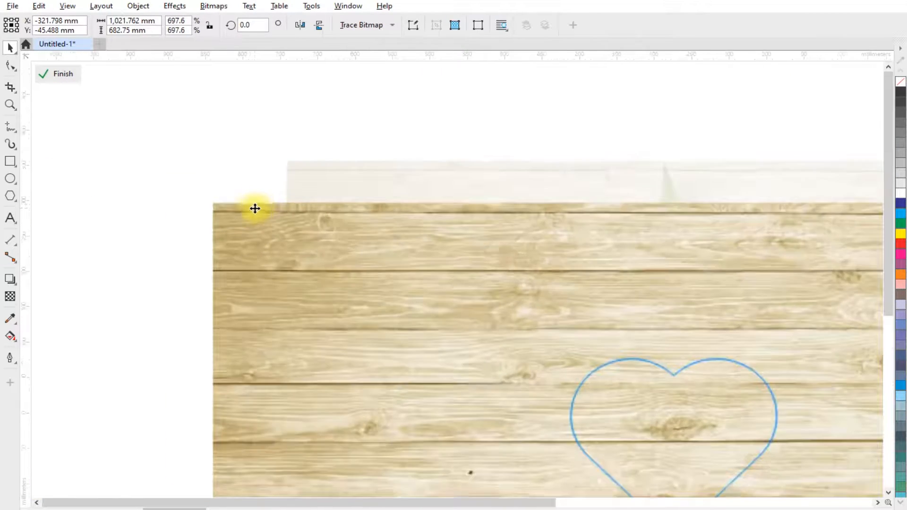
pyautogui.moveTo(252, 234); pyautogui.dragTo(312, 237)
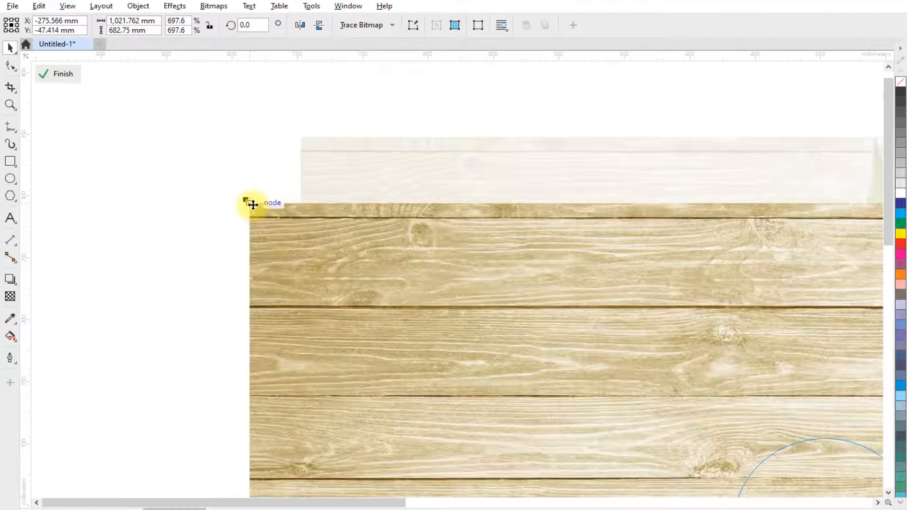
pyautogui.moveTo(251, 204); pyautogui.dragTo(303, 141)
pyautogui.scroll(-3, 270, 184)
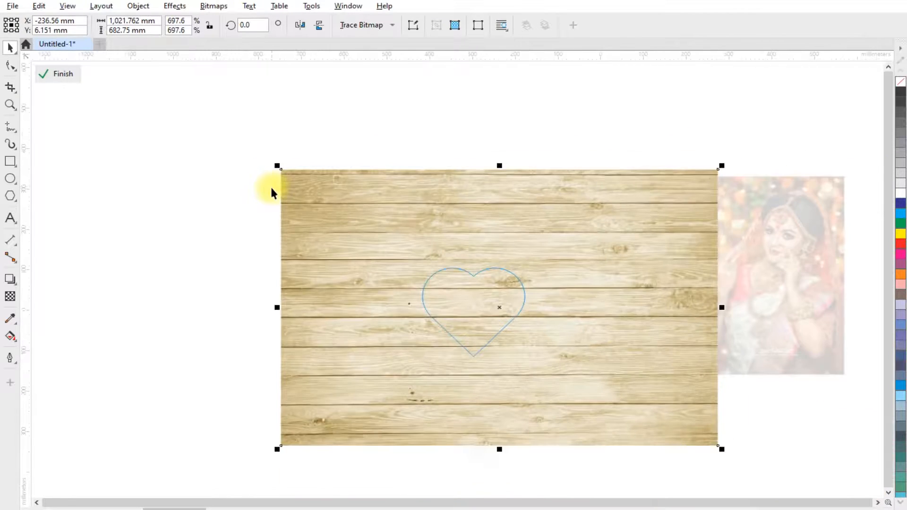
pyautogui.scroll(2, 437, 295)
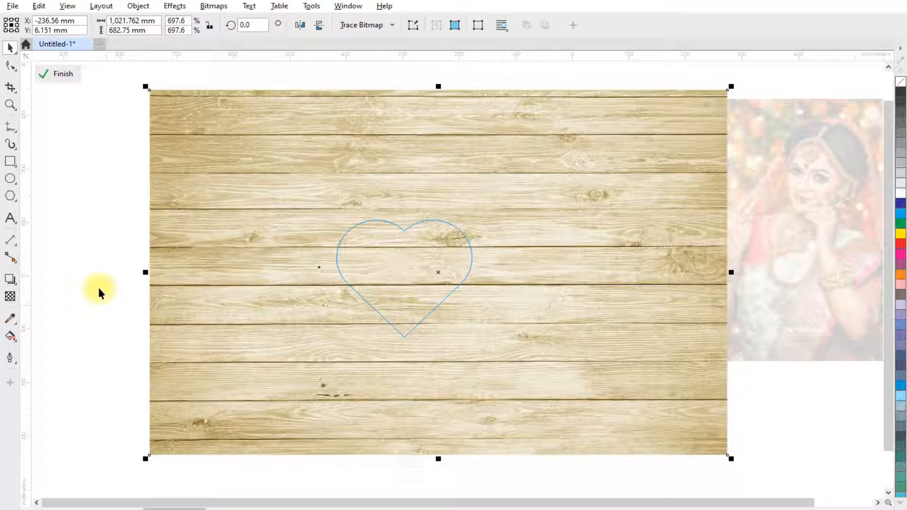
pyautogui.keyDown('ctrl'); pyautogui.click(103, 264); pyautogui.keyUp('ctrl')
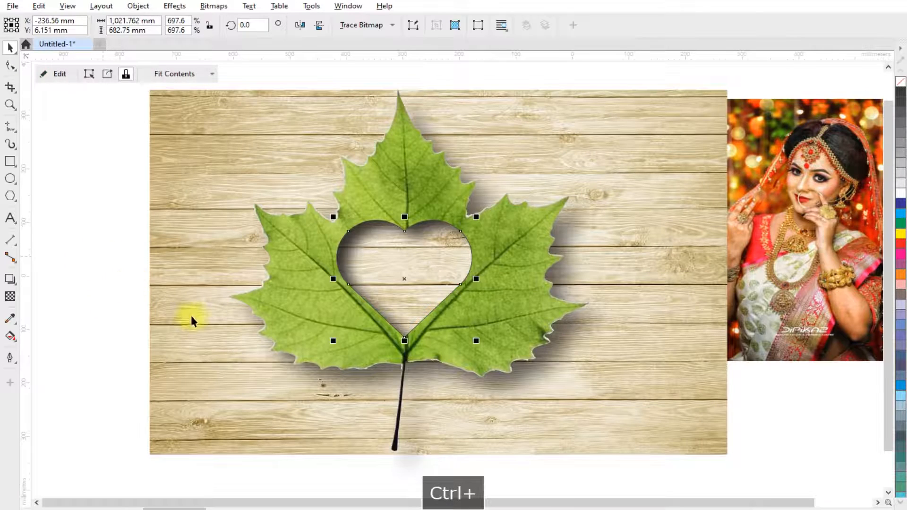
pyautogui.scroll(2, 428, 281)
pyautogui.scroll(1, 427, 281)
pyautogui.click(429, 276)
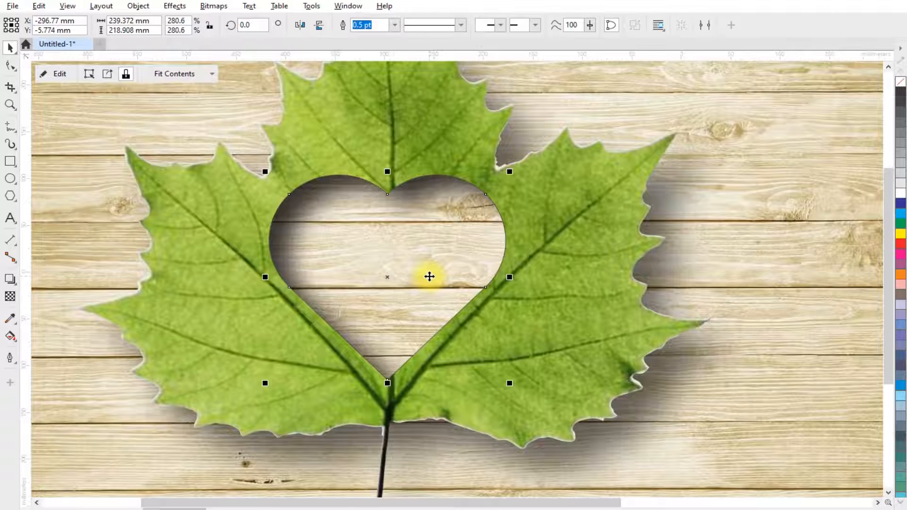
# Step: Move the portrait photo clear of the wooden background and PowerClip it inside the heart
pyautogui.scroll(-3, 430, 276)
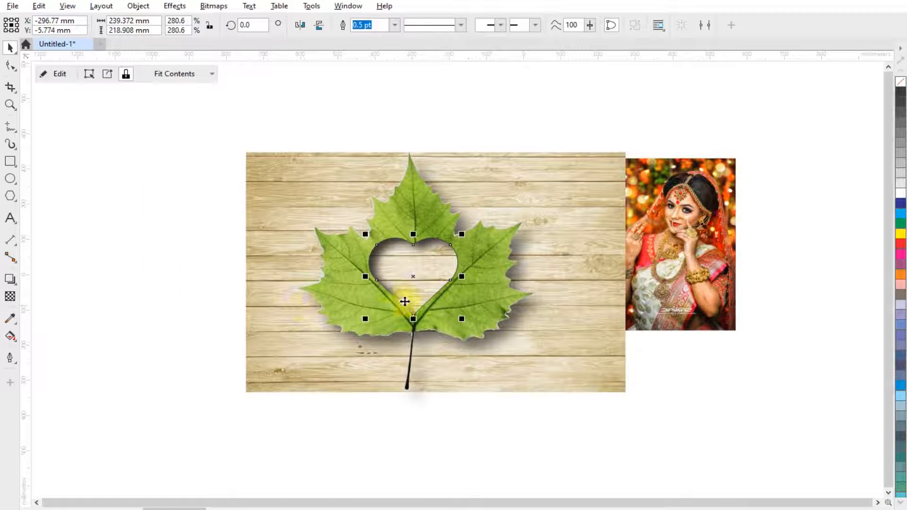
pyautogui.moveTo(693, 235); pyautogui.dragTo(693, 253)
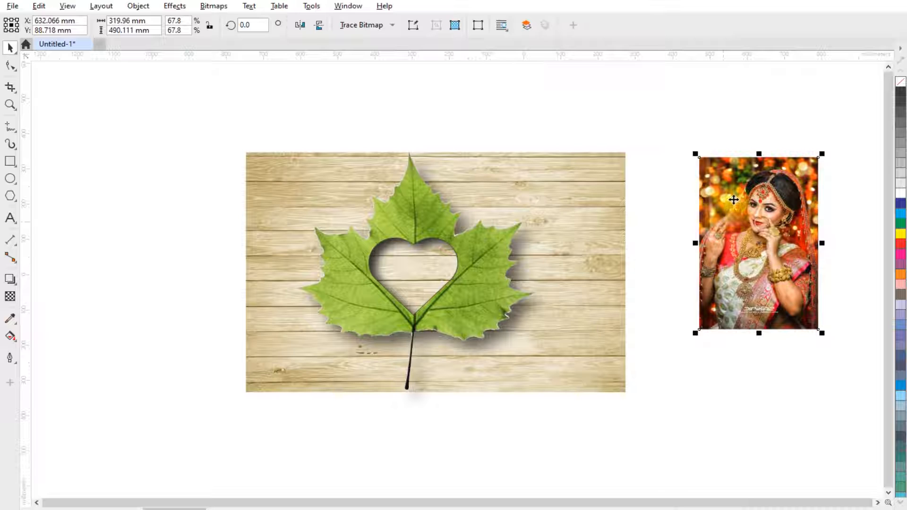
pyautogui.moveTo(727, 205); pyautogui.dragTo(409, 268)
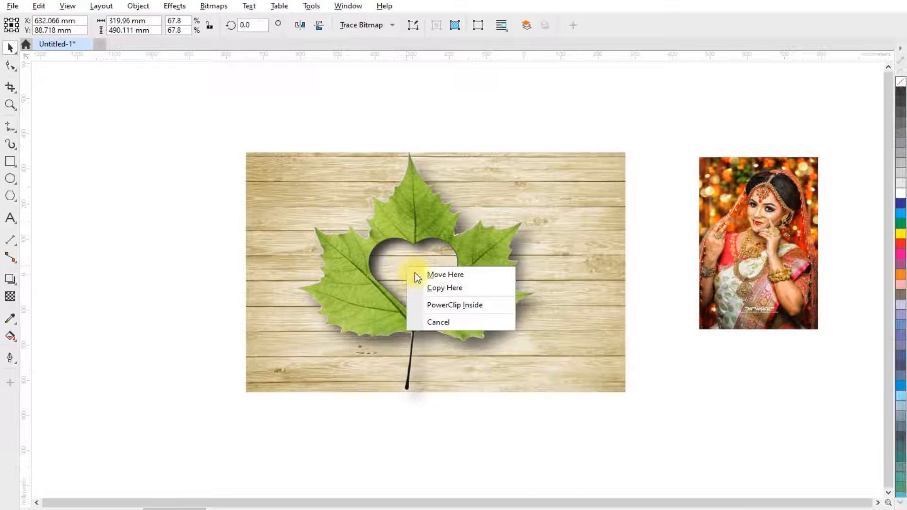
pyautogui.click(441, 304)
pyautogui.scroll(3, 427, 266)
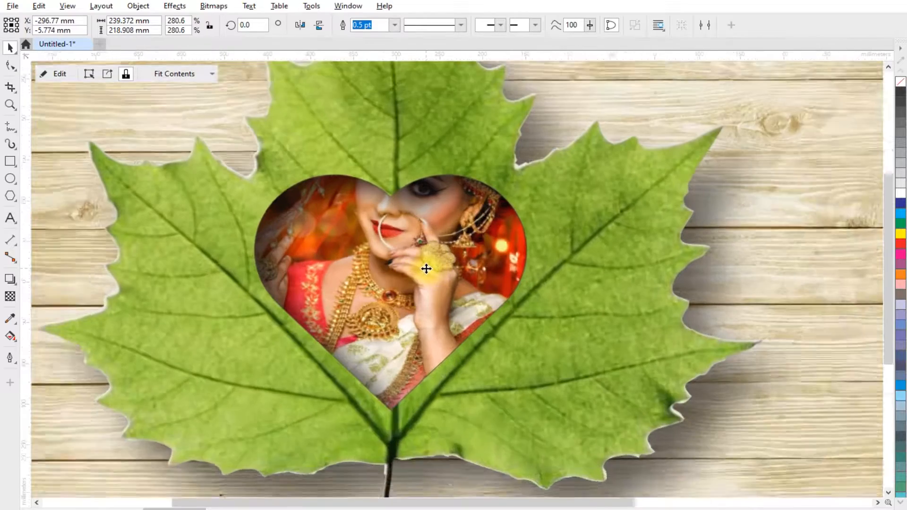
pyautogui.scroll(-3, 427, 266)
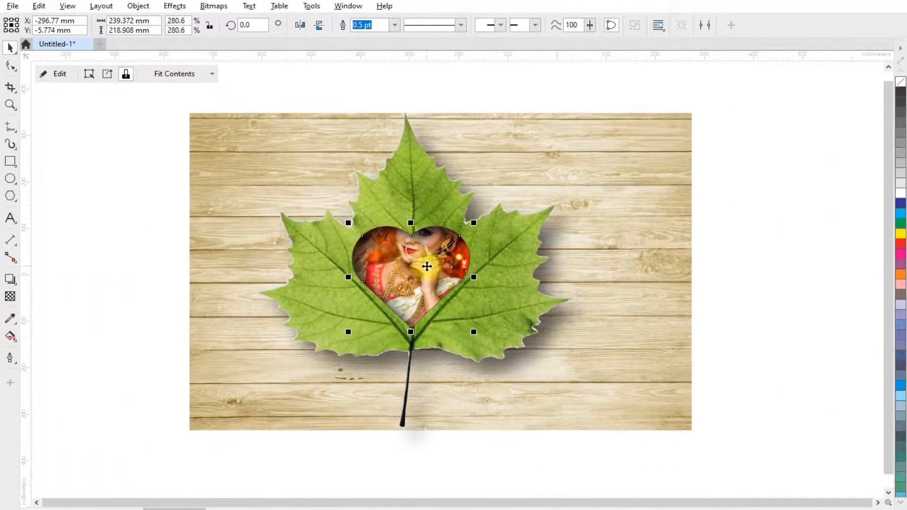
pyautogui.scroll(2, 430, 282)
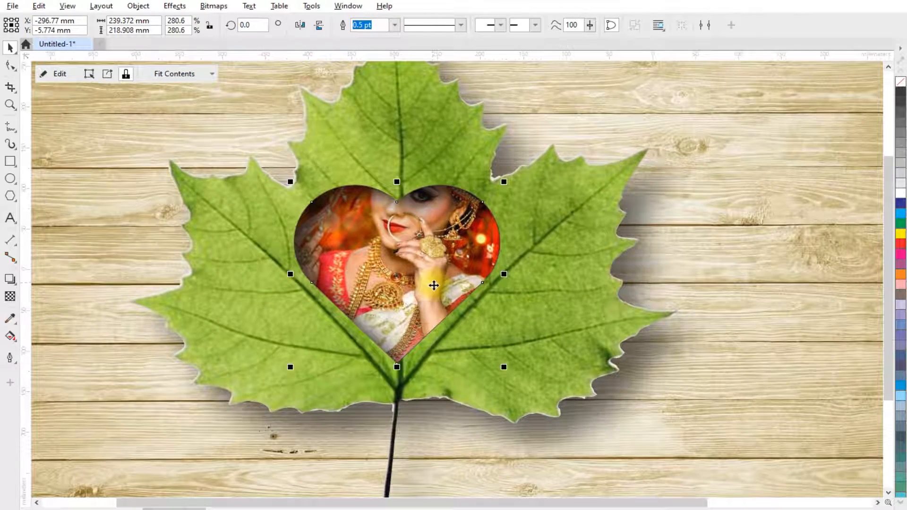
# Step: Within the heart's PowerClip, scale the portrait to about 265 × 405 mm, position the face inside the heart outline, and finish editing
pyautogui.keyDown('ctrl'); pyautogui.click(429, 282); pyautogui.keyUp('ctrl')
pyautogui.scroll(-2, 385, 249)
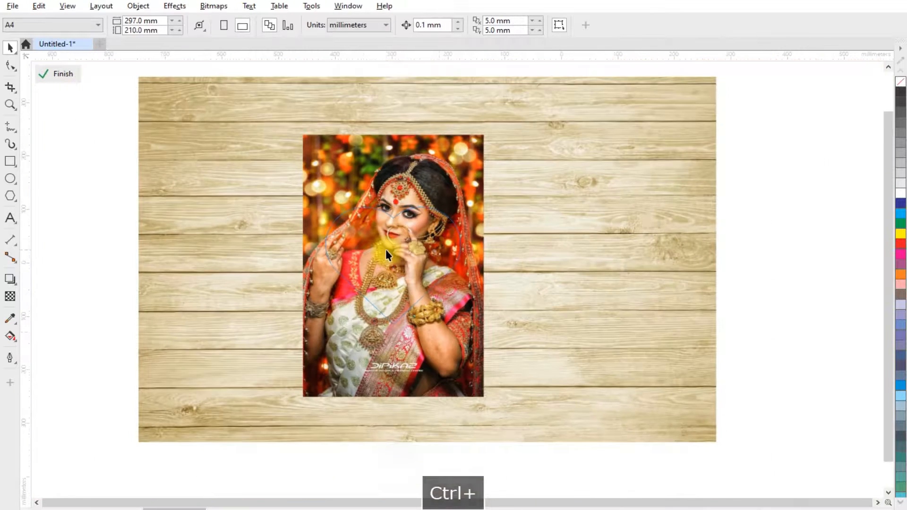
pyautogui.click(474, 365)
pyautogui.moveTo(465, 360); pyautogui.dragTo(473, 385)
pyautogui.moveTo(494, 428); pyautogui.dragTo(478, 415)
pyautogui.scroll(2, 422, 341)
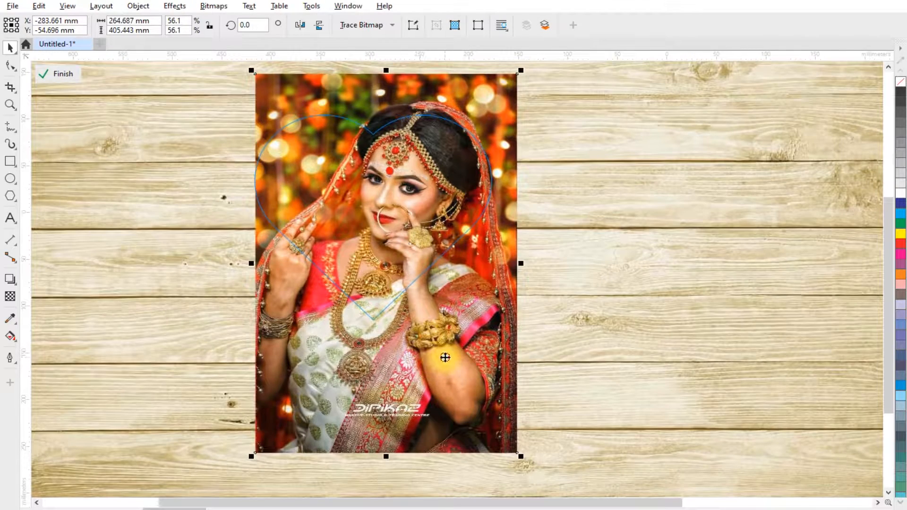
pyautogui.moveTo(445, 358); pyautogui.dragTo(431, 361)
pyautogui.scroll(-3, 389, 340)
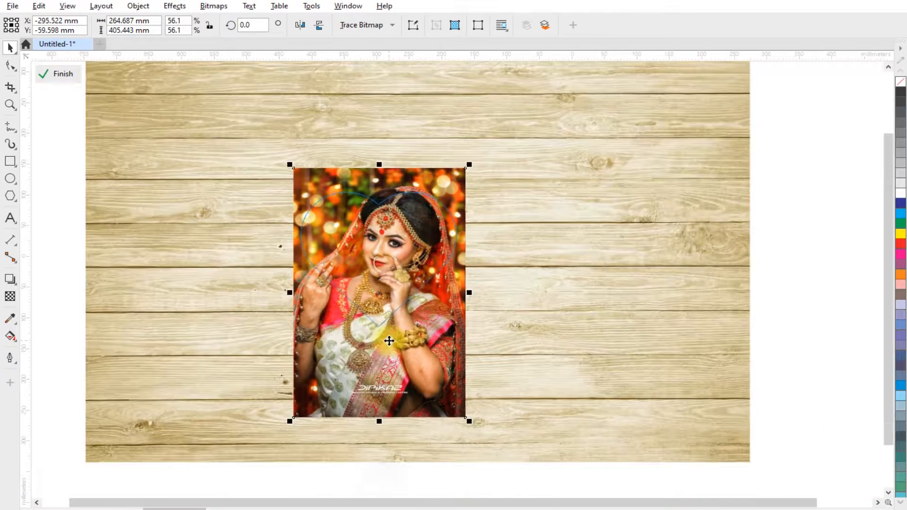
pyautogui.keyDown('ctrl'); pyautogui.click(778, 272); pyautogui.keyUp('ctrl')
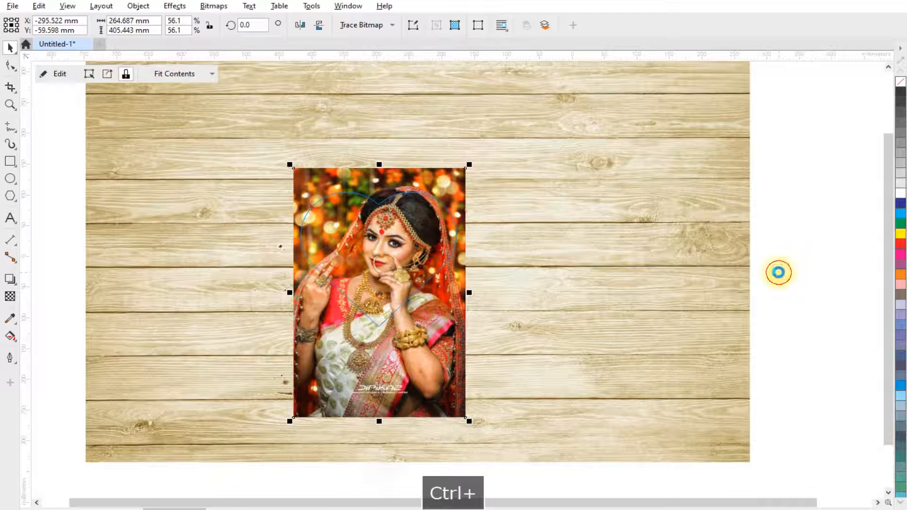
pyautogui.scroll(-2, 363, 311)
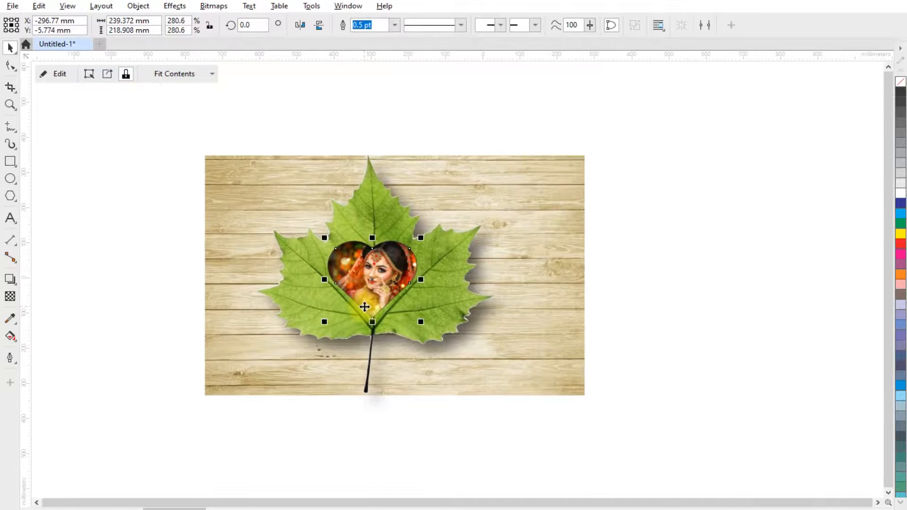
# Step: Reopen the heart's PowerClip contents, apply a uniform transparency of 50 to the portrait, and finish editing
pyautogui.scroll(3, 364, 307)
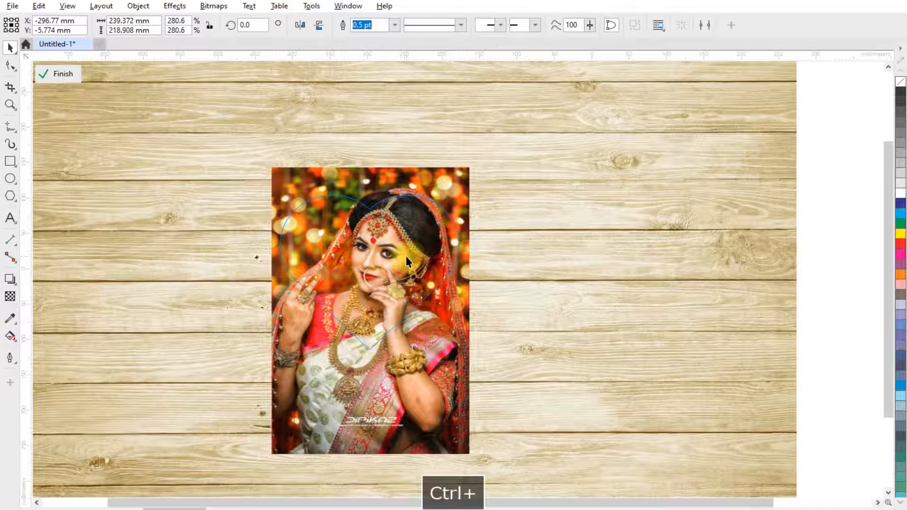
pyautogui.keyDown('ctrl'); pyautogui.click(406, 257); pyautogui.keyUp('ctrl')
pyautogui.click(455, 347)
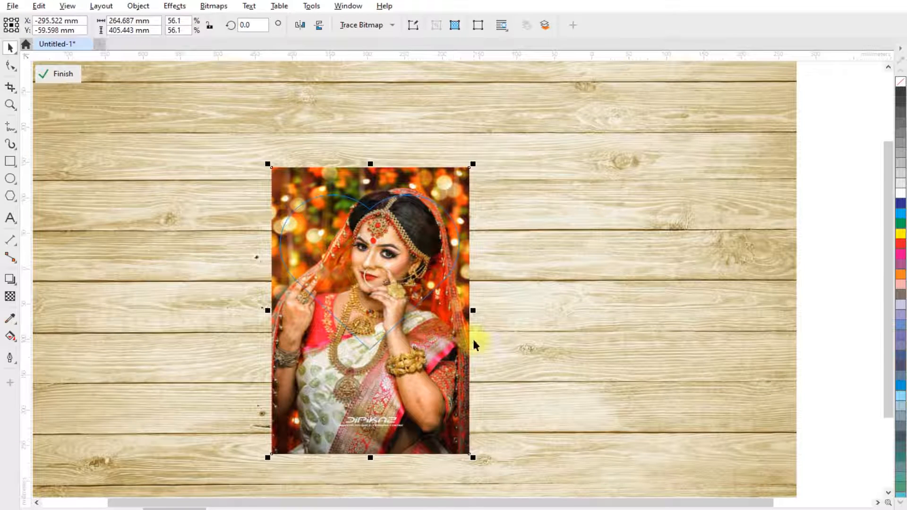
pyautogui.click(12, 297)
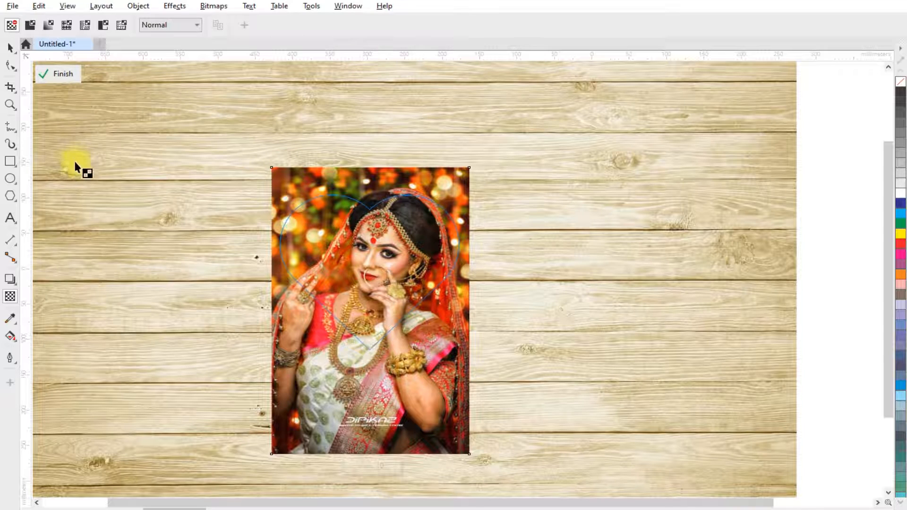
pyautogui.click(30, 28)
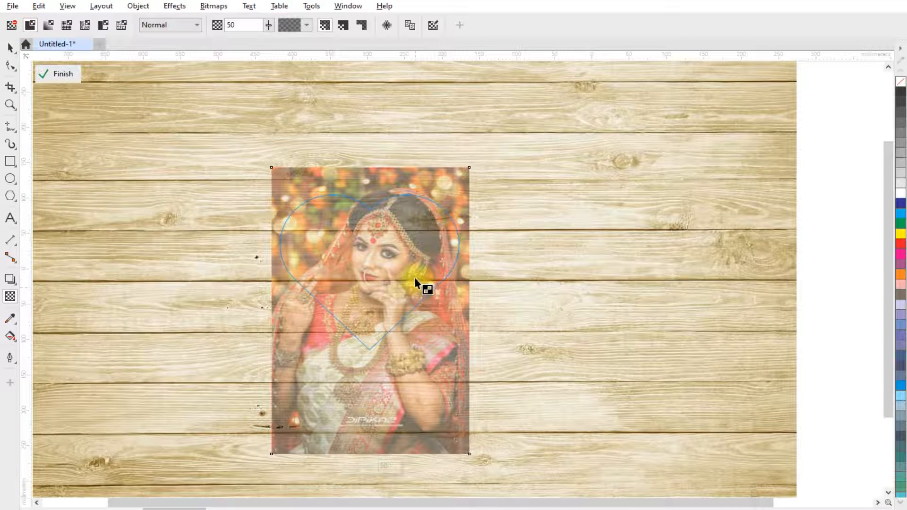
pyautogui.click(10, 47)
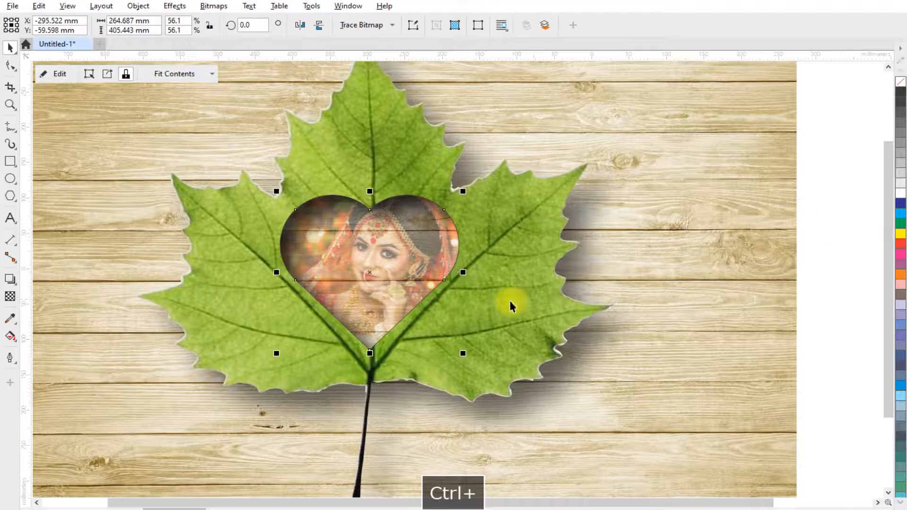
# Step: Examine the blended portrait in the heart up close and in the whole composition, with nothing selected
pyautogui.scroll(-3, 510, 304)
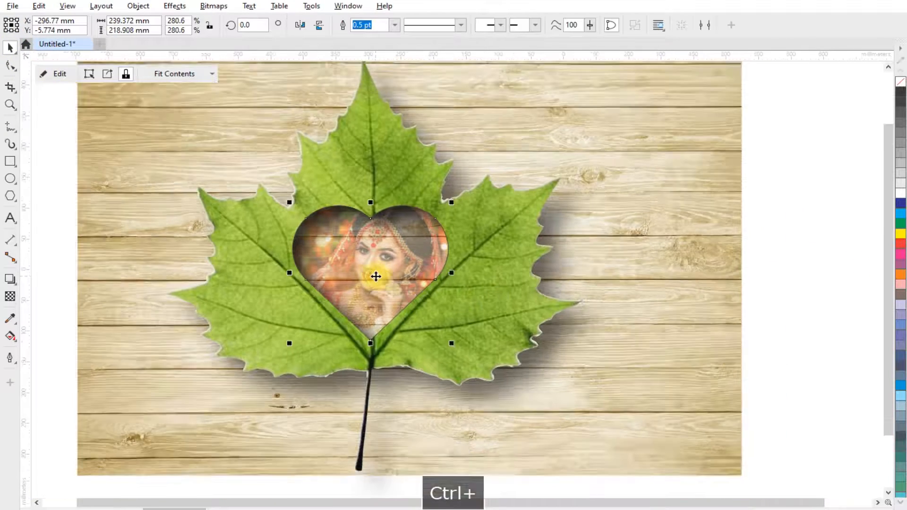
pyautogui.scroll(2, 386, 264)
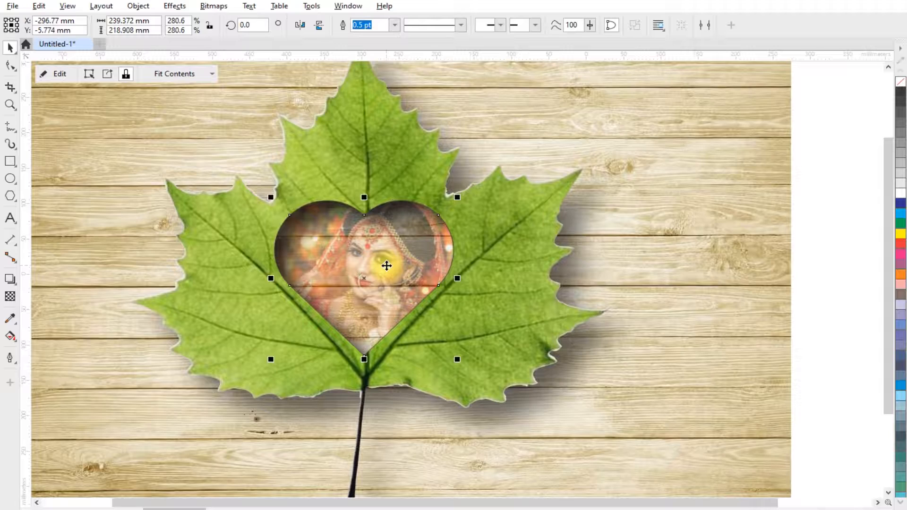
pyautogui.scroll(-2, 385, 264)
pyautogui.scroll(1, 399, 265)
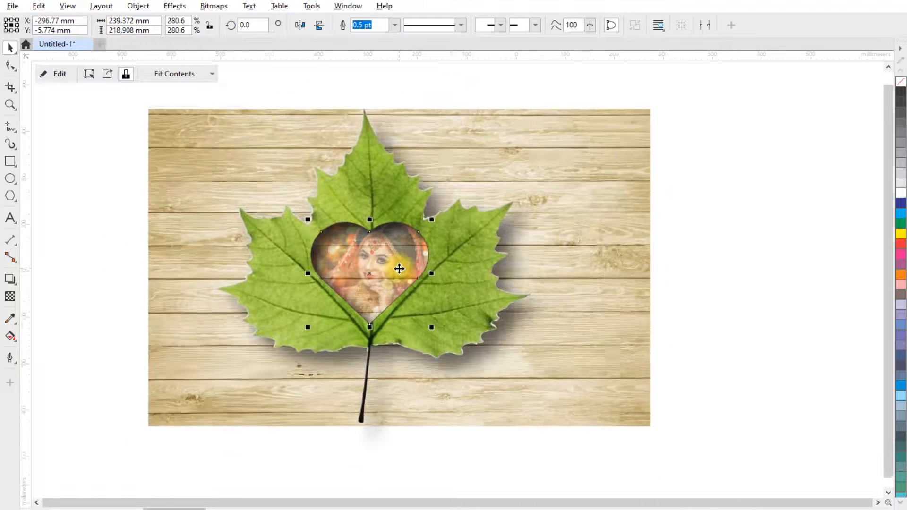
pyautogui.scroll(-1, 399, 268)
pyautogui.click(195, 231)
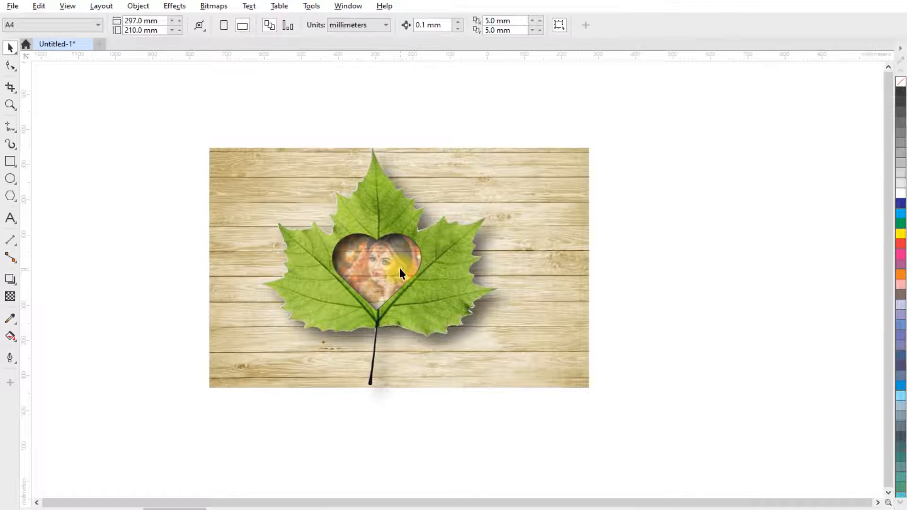
pyautogui.scroll(1, 399, 269)
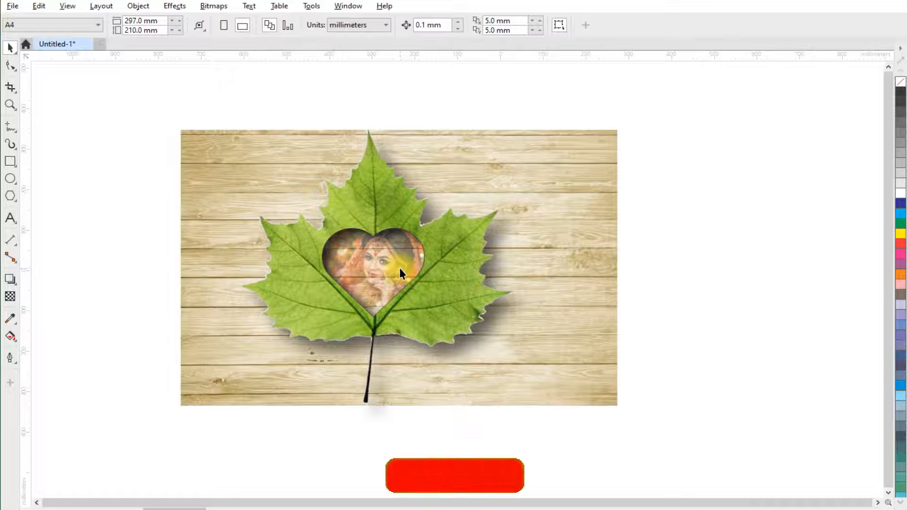